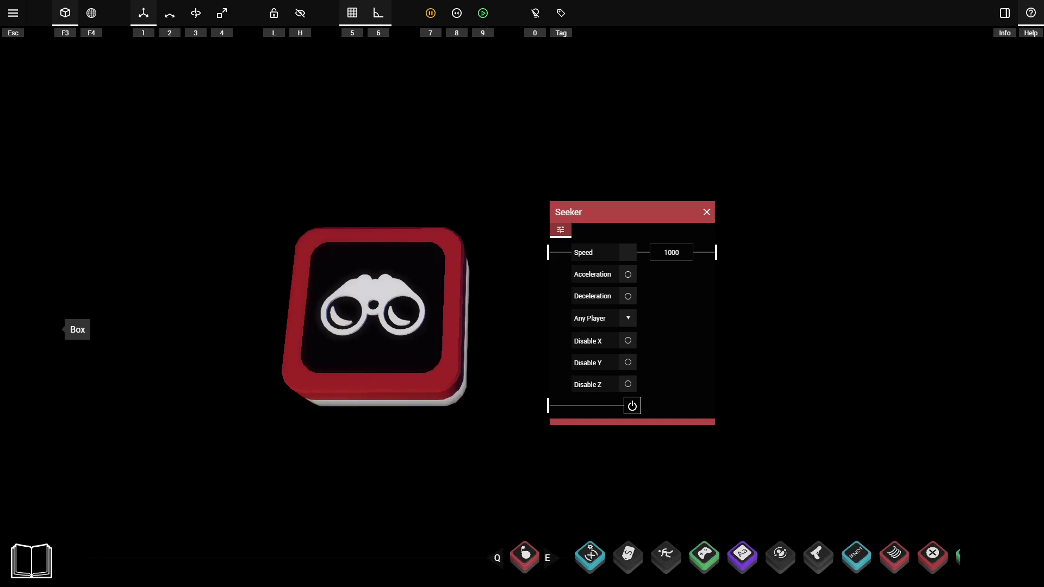
# - Playtest the level by moving the character around to check how the animal follows, and return to the editor
pyautogui.press('9')
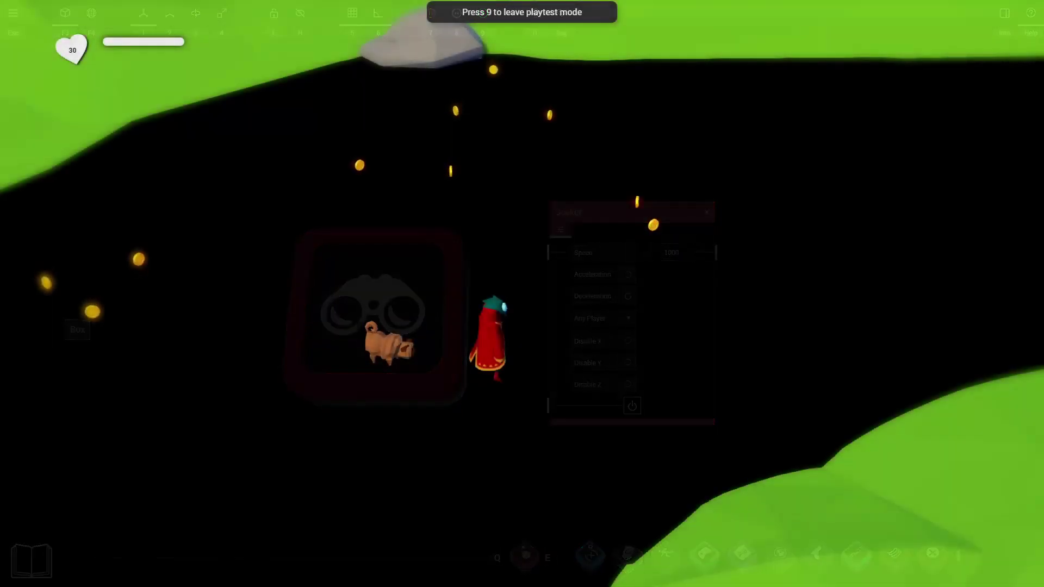
pyautogui.press('w')
pyautogui.press('d')
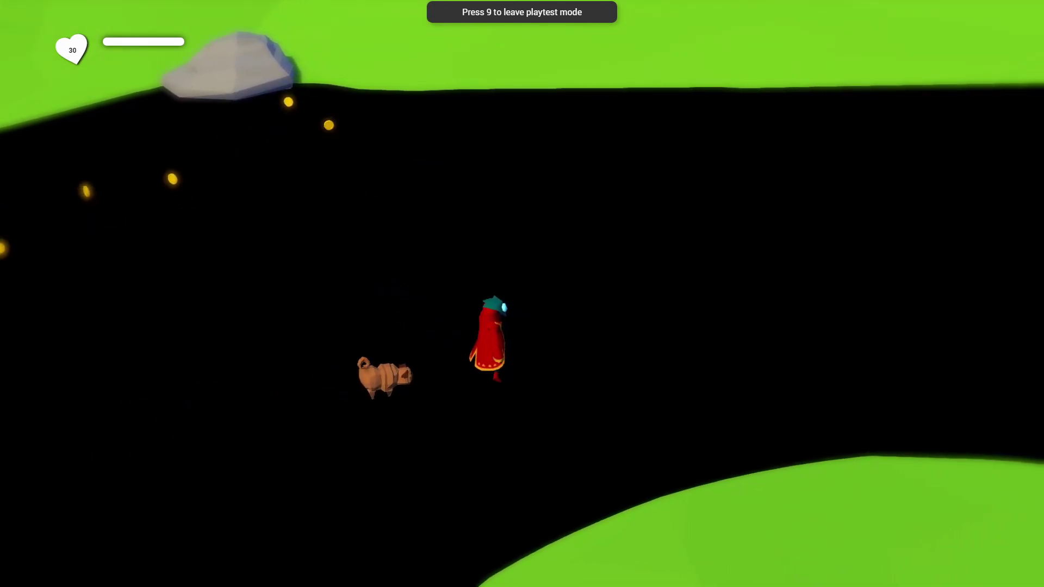
pyautogui.press('w')
pyautogui.press('d')
pyautogui.press('s')
pyautogui.press('a')
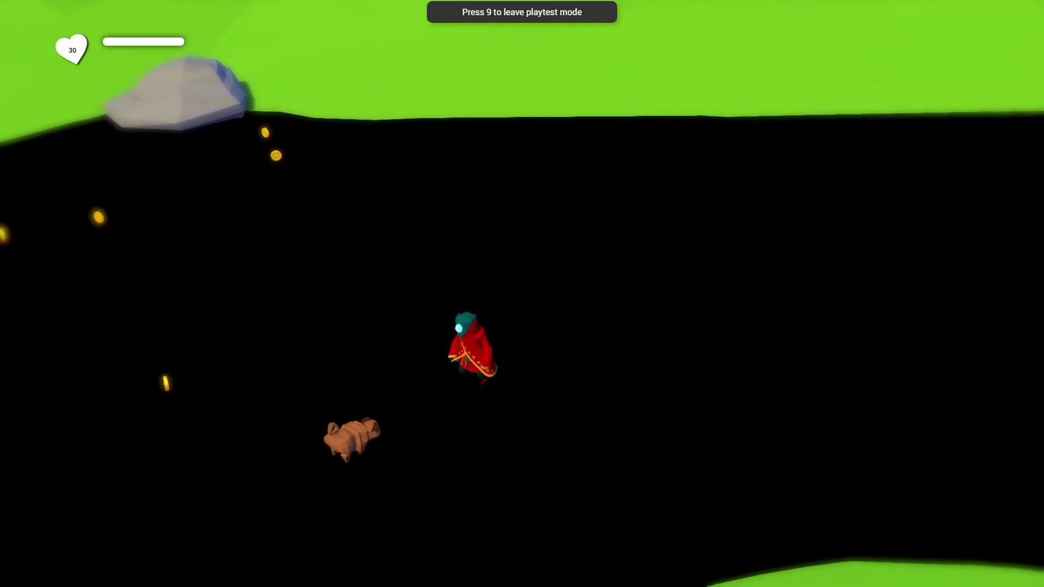
pyautogui.press('a')
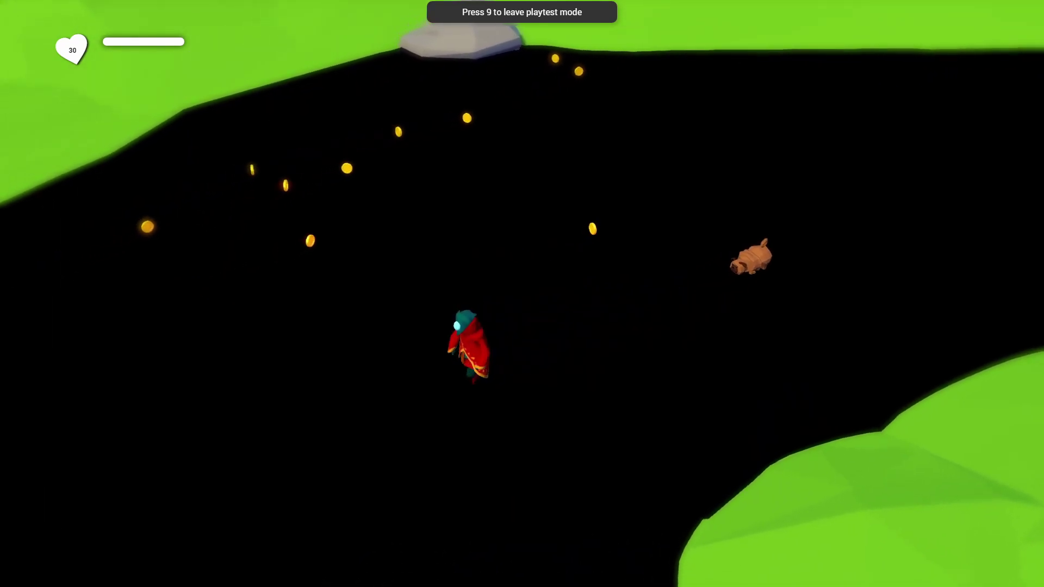
pyautogui.press('a')
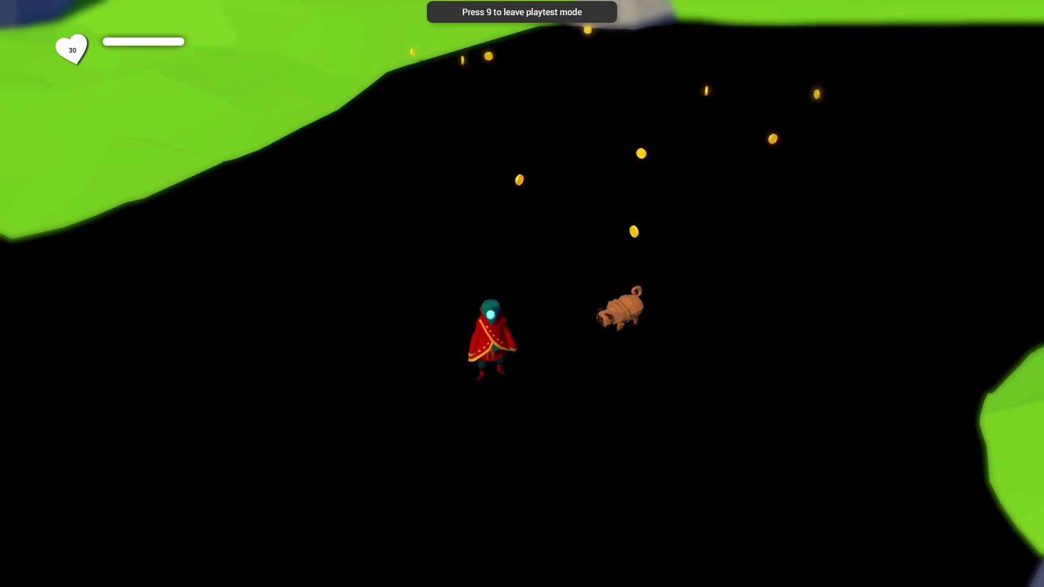
pyautogui.press('9')
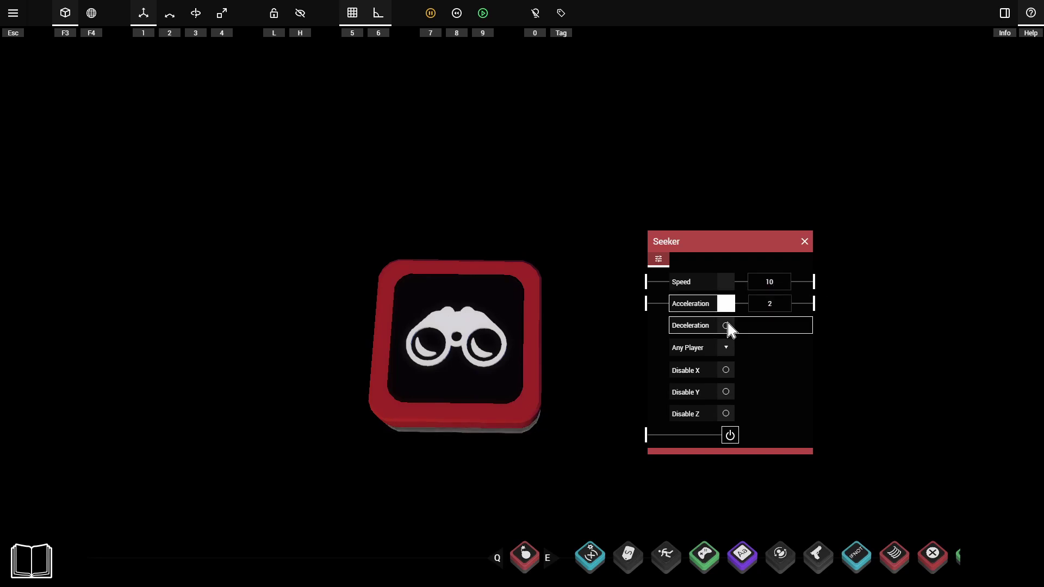
# - Enable the Seeker's deceleration with a value of 8 and review its target choices and axis options, keeping Any Player
pyautogui.click(781, 309)
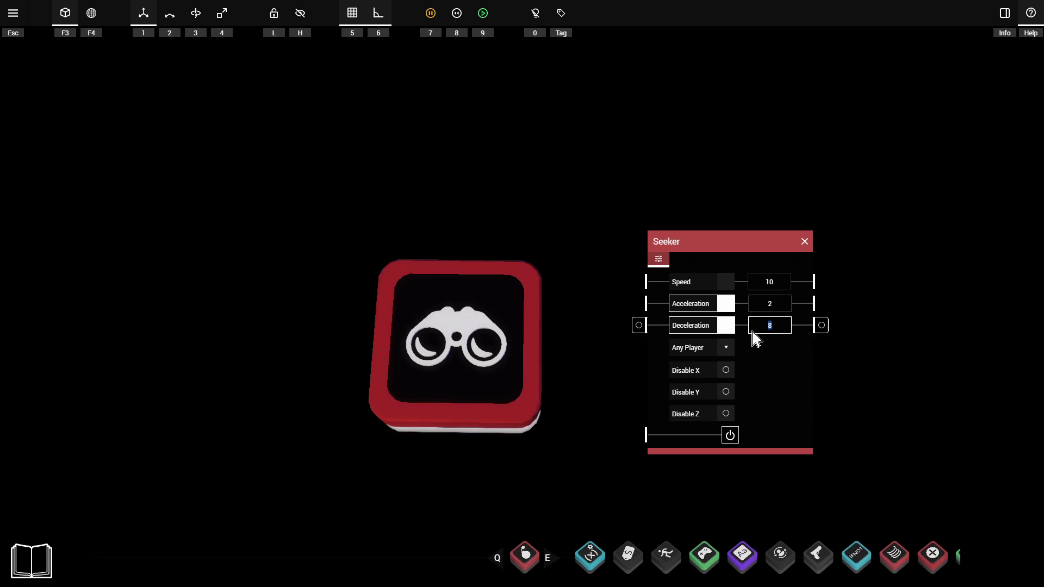
pyautogui.click(769, 284)
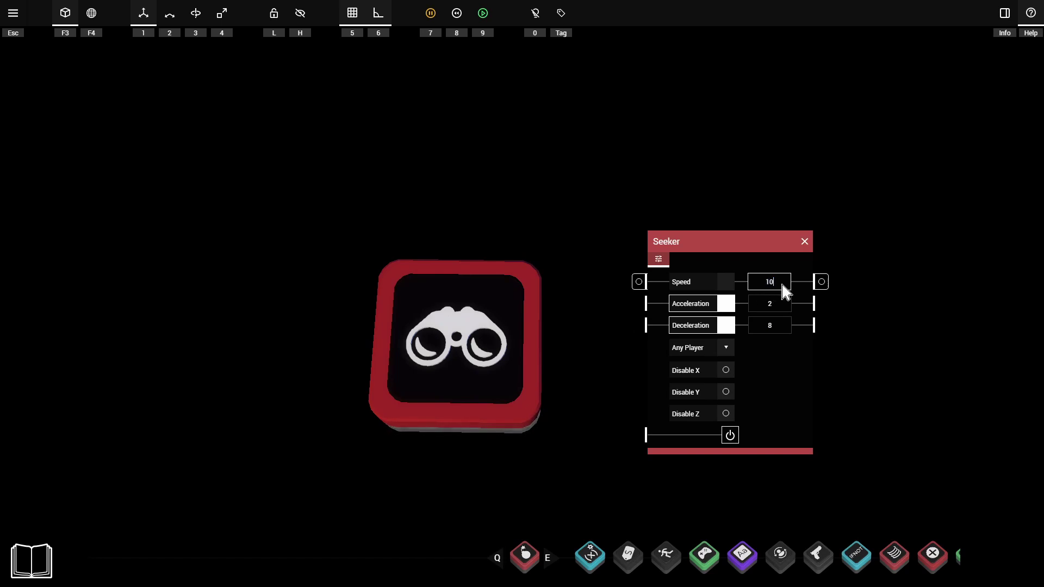
pyautogui.click(727, 350)
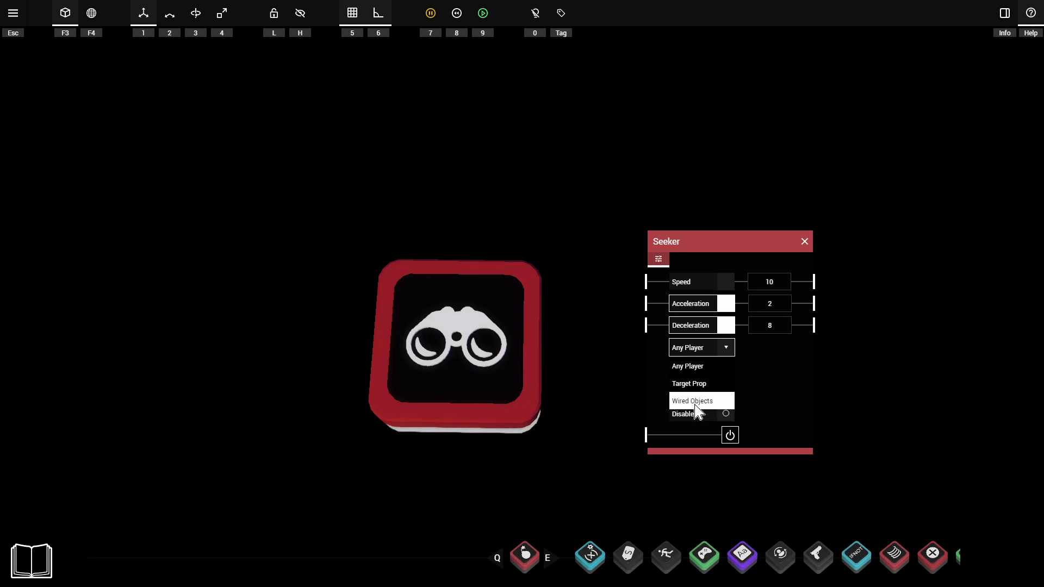
pyautogui.click(726, 372)
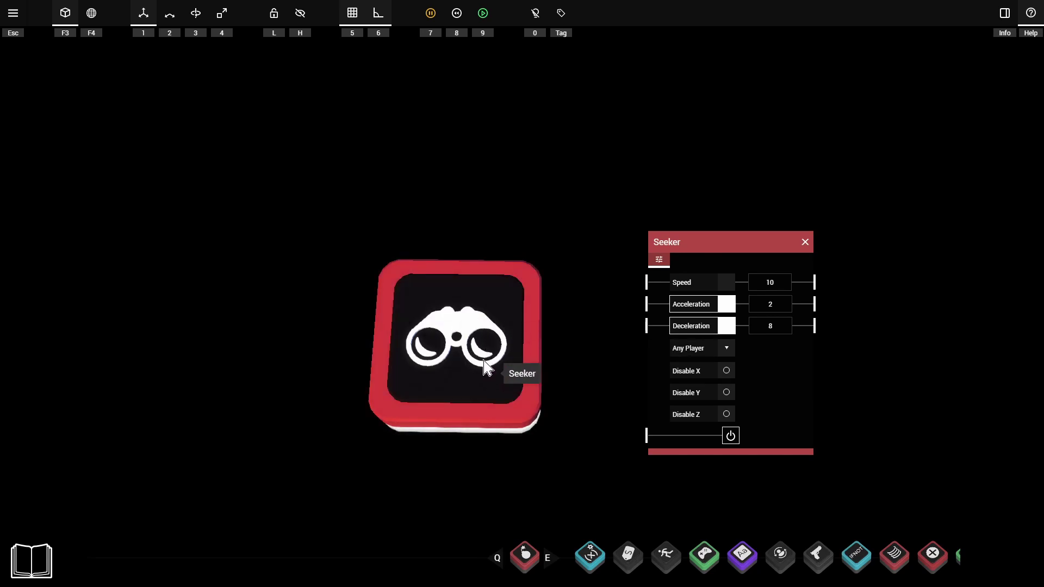
pyautogui.click(722, 396)
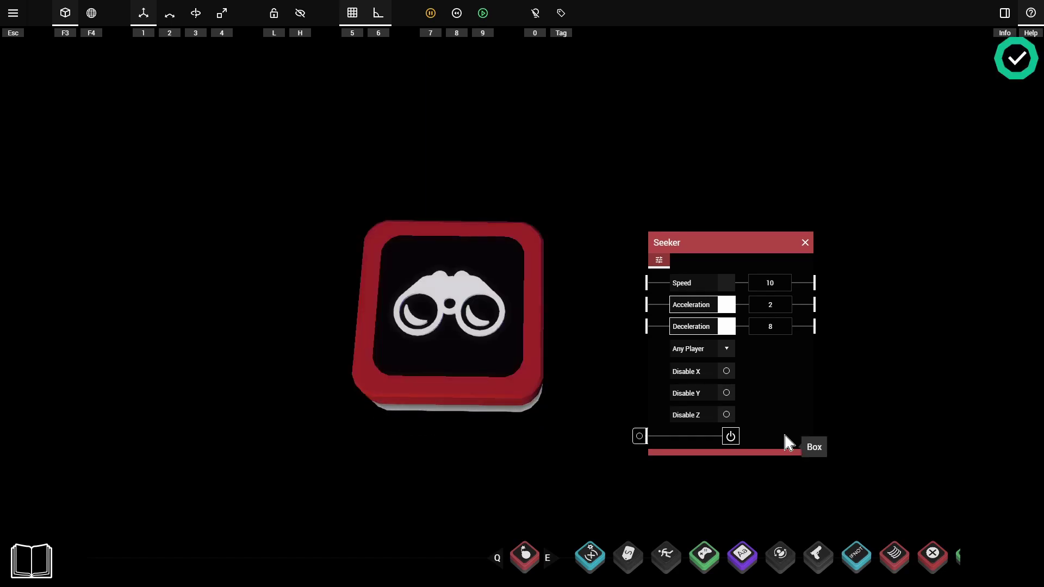
# - Playtest the Seeker's acceleration and deceleration by moving the character past the animal, and exit the playtest
pyautogui.press('9')
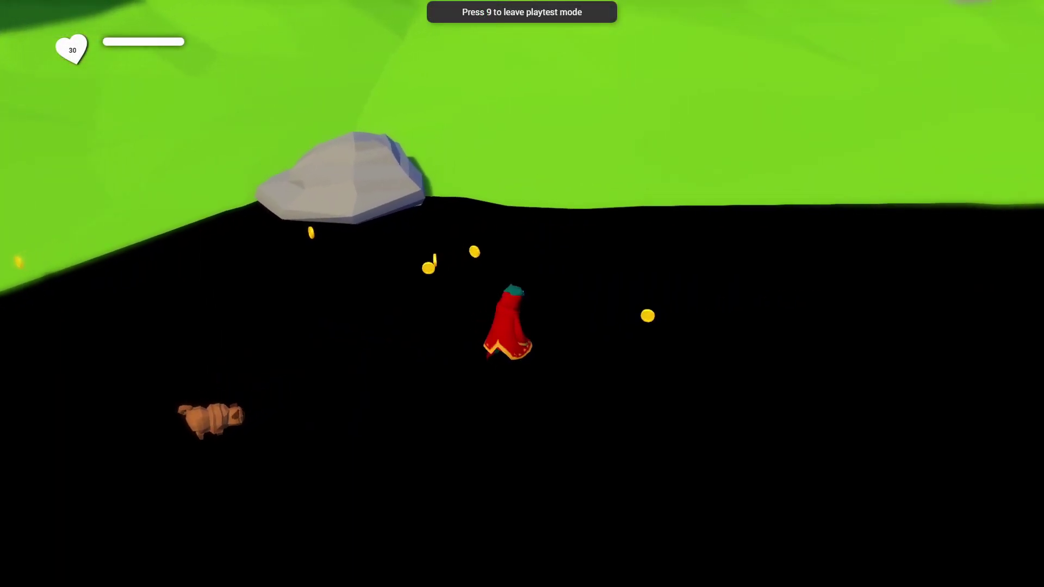
pyautogui.press('d')
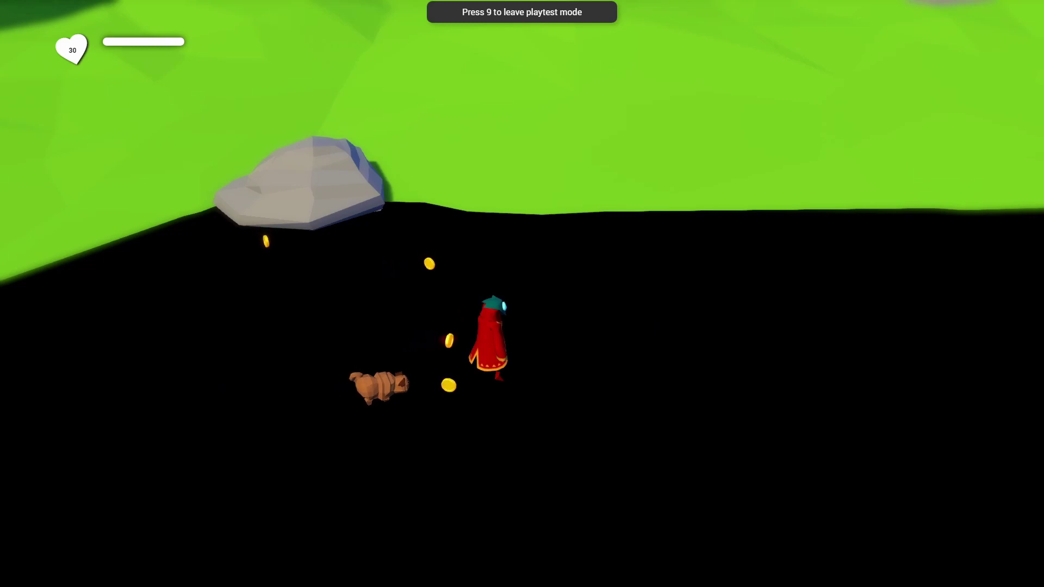
pyautogui.press('9')
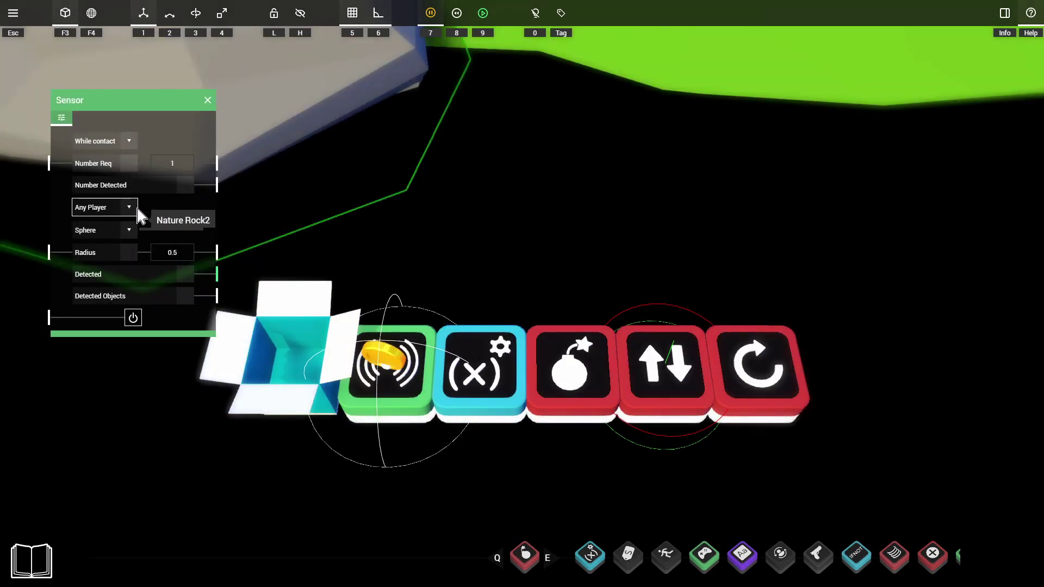
# - Wire the coin sensor's Detected output to the power input of the Play coin sound Variable Modifier
pyautogui.click(169, 252)
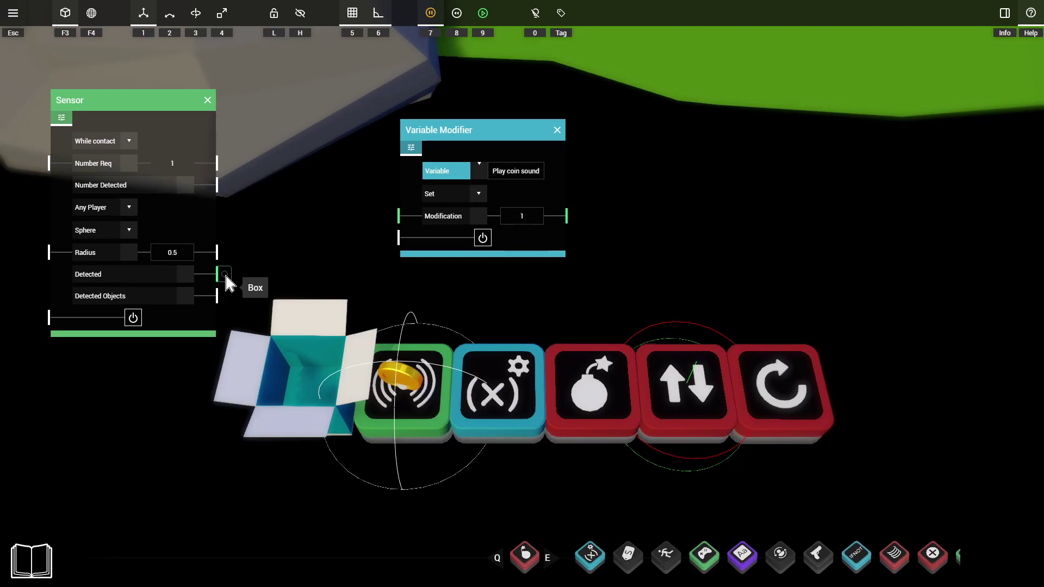
pyautogui.moveTo(226, 278); pyautogui.dragTo(408, 240)
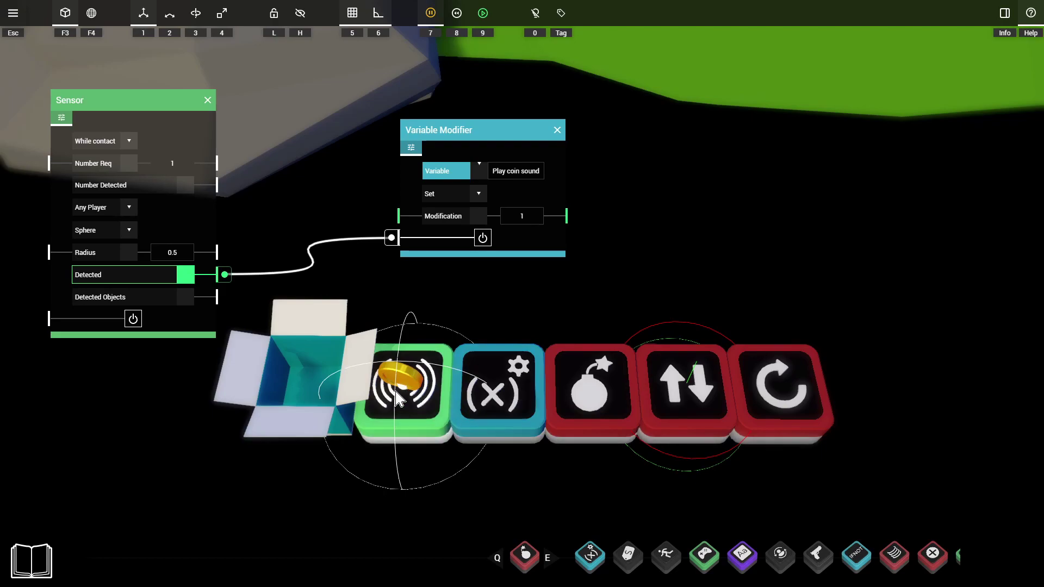
pyautogui.rightClick(520, 382)
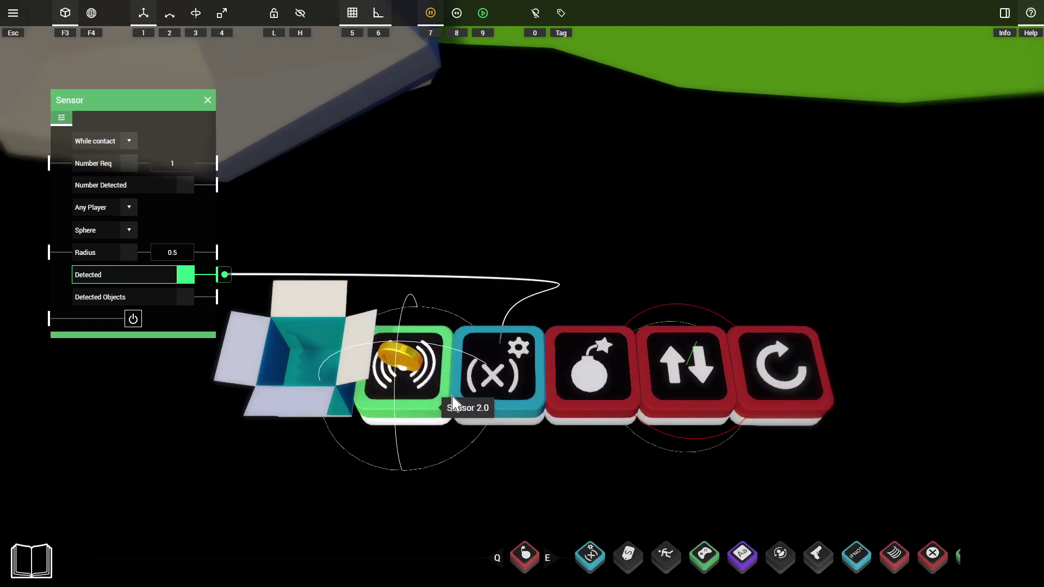
# - Wire the coin sensor's Detected output to the Destroyer's Destroy input, and target the Destroyer at the open box
pyautogui.rightClick(618, 399)
pyautogui.moveTo(626, 368); pyautogui.dragTo(609, 146)
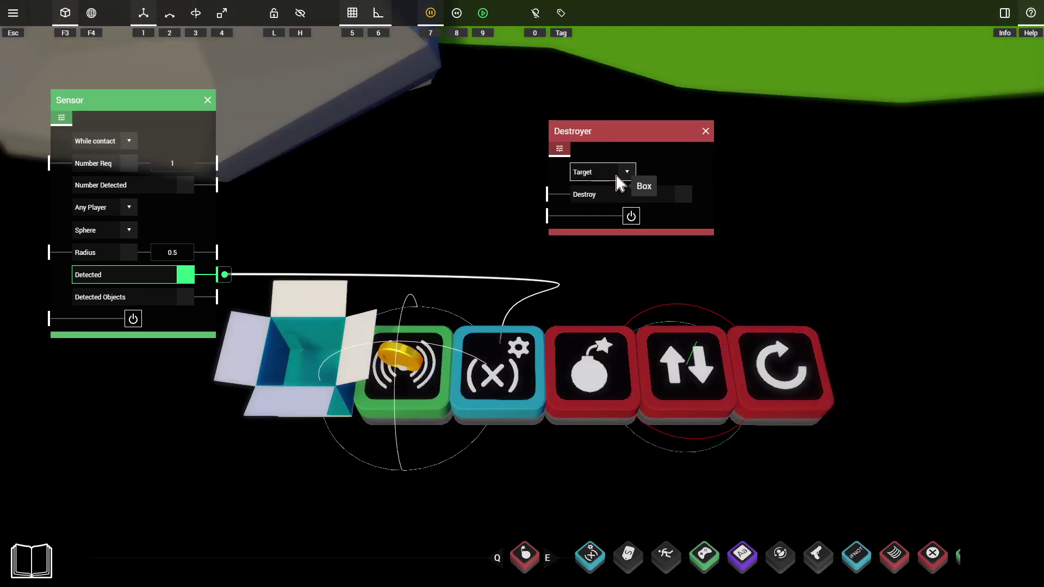
pyautogui.moveTo(225, 276); pyautogui.dragTo(540, 195)
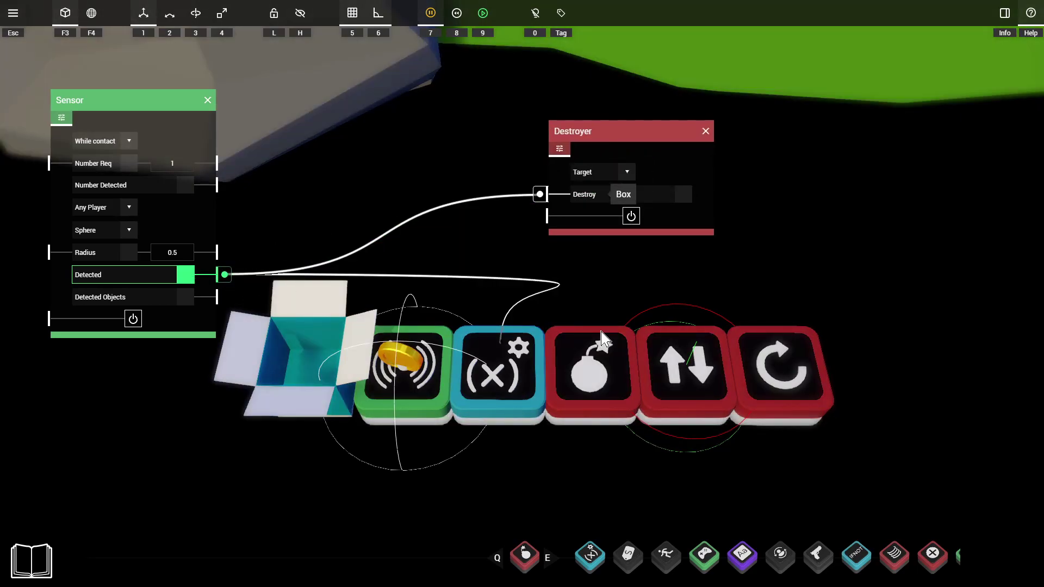
pyautogui.moveTo(590, 383); pyautogui.dragTo(301, 375)
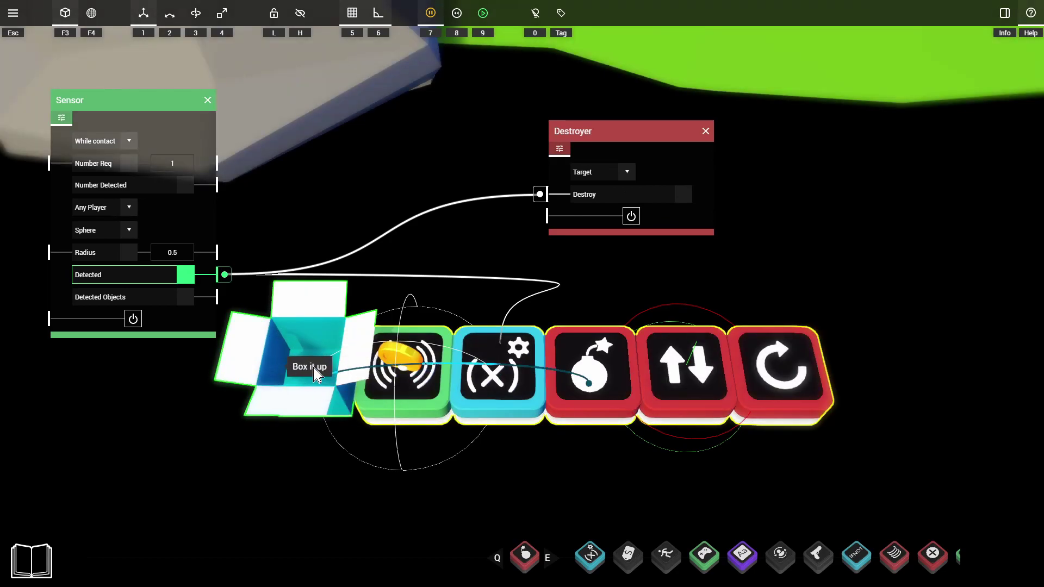
pyautogui.click(840, 387)
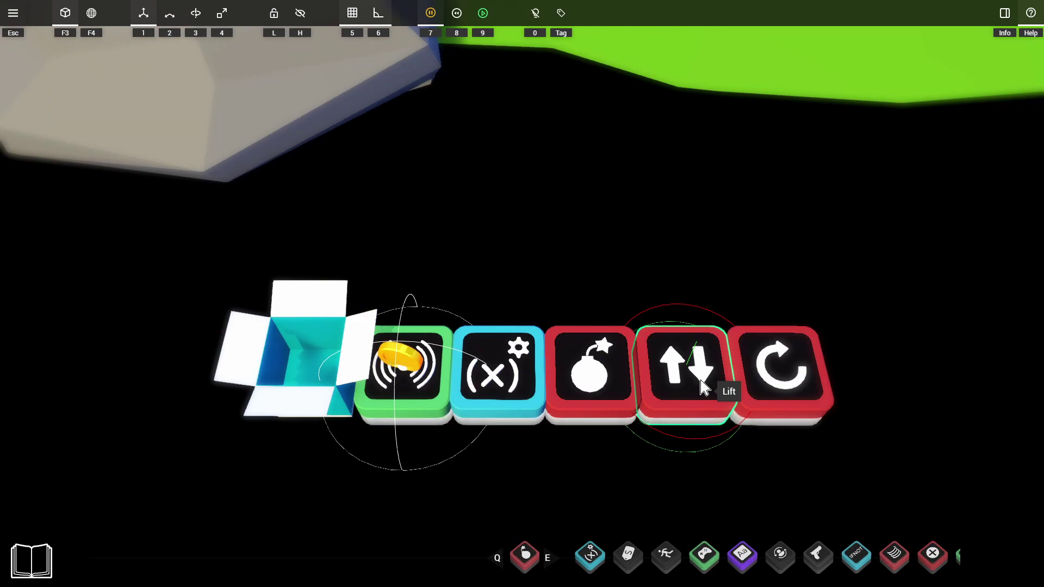
# - Connect the Lift Mover and Rotator to the coin, and wire the mover's Target Reached (Pulse) output to its Switch input
pyautogui.moveTo(622, 379); pyautogui.dragTo(404, 356)
pyautogui.moveTo(783, 371); pyautogui.dragTo(393, 354)
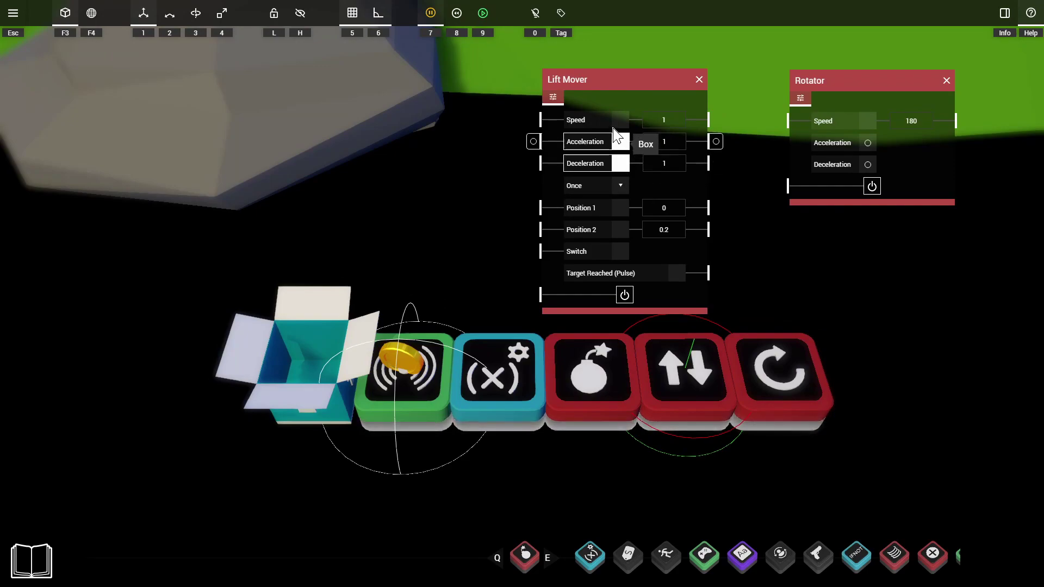
pyautogui.moveTo(615, 135); pyautogui.dragTo(533, 252)
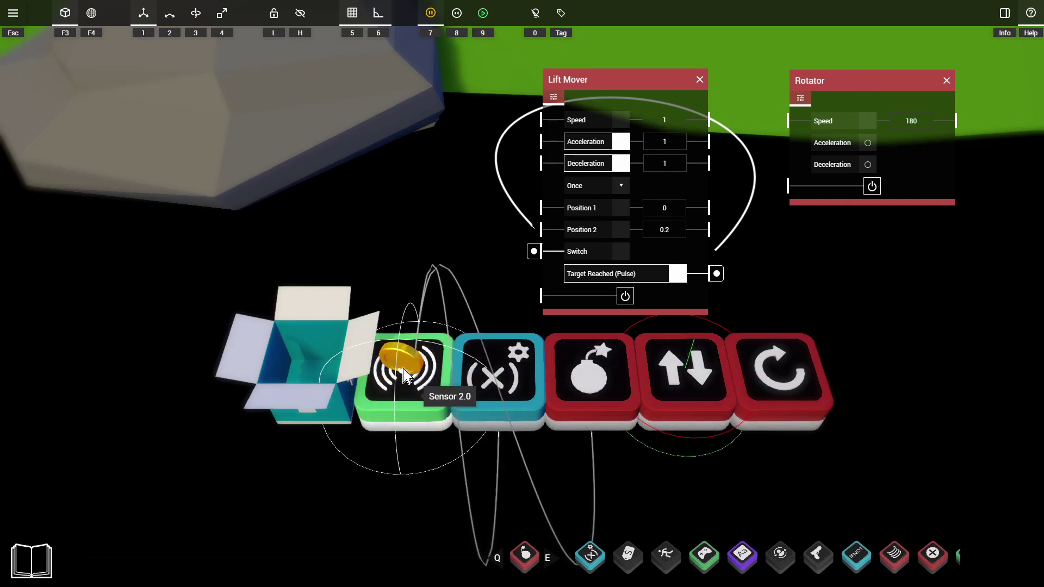
pyautogui.click(386, 303)
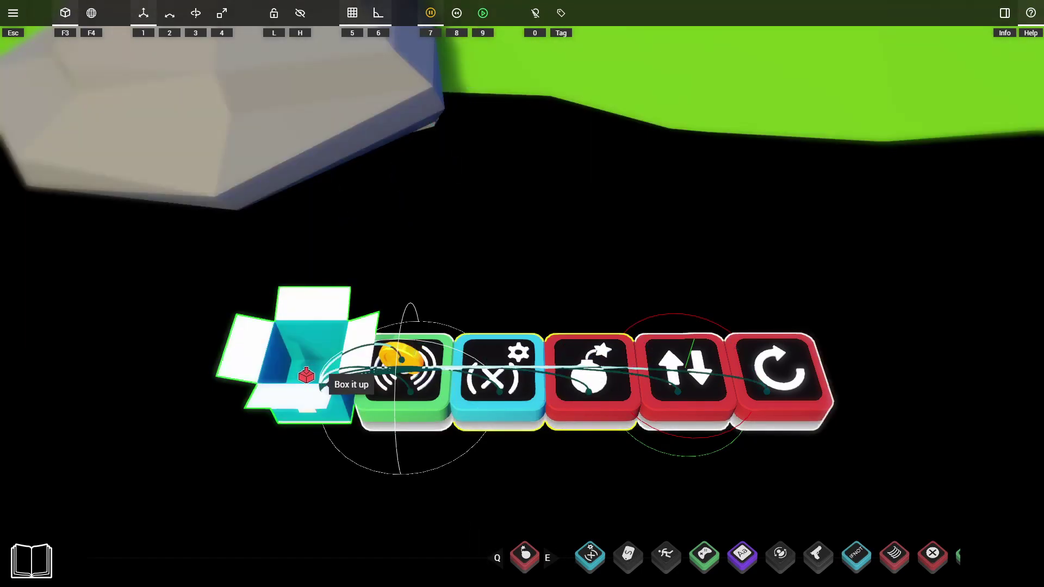
# - Close the box so that the coin's logic chips are packed inside it
pyautogui.click(305, 378)
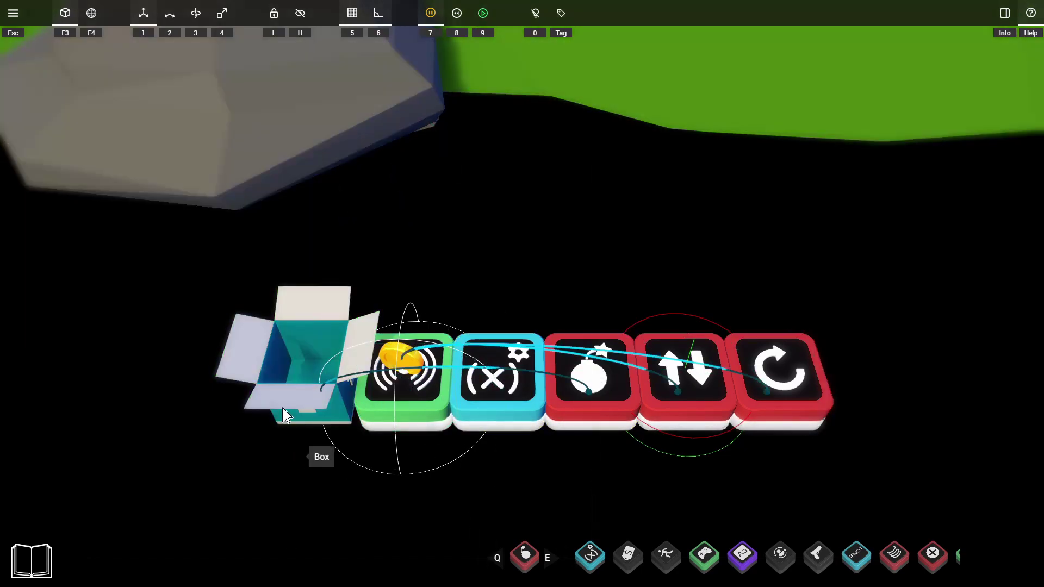
pyautogui.scroll(-3, 402, 392)
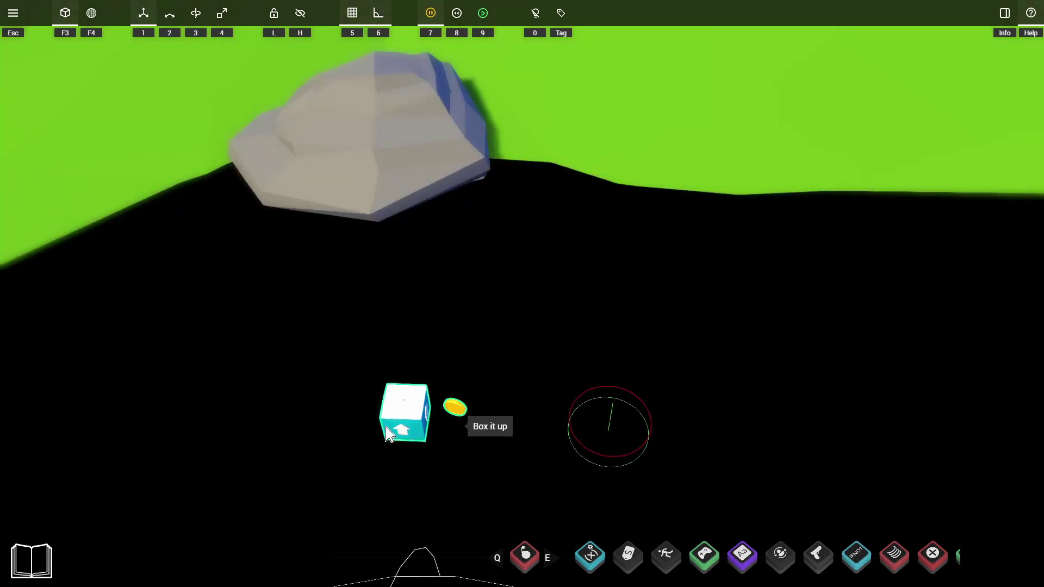
pyautogui.moveTo(466, 430); pyautogui.dragTo(451, 444, button='right')
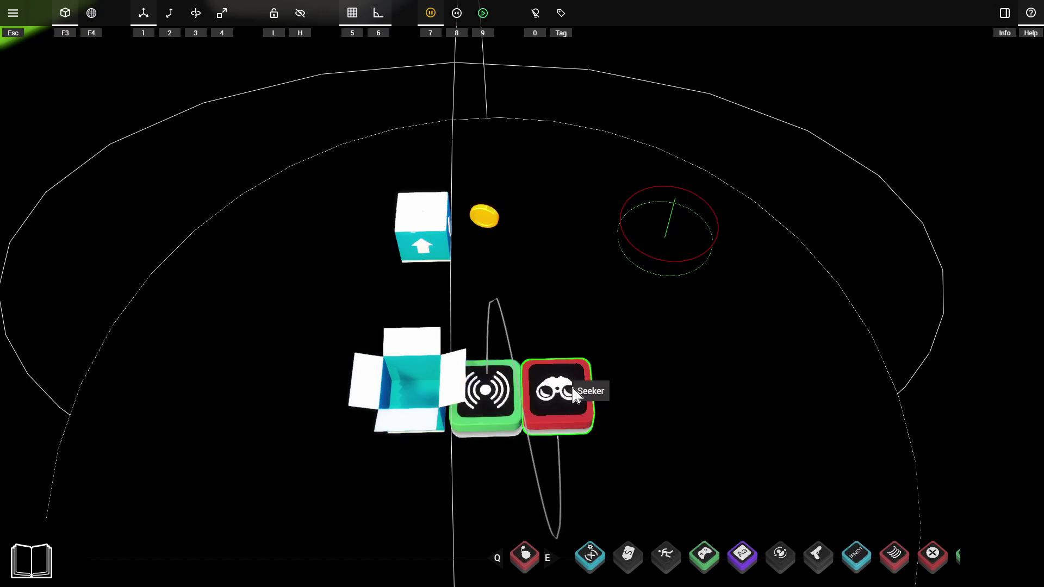
# - Set the radius of the sensor wired to the Seeker to 3 and its detection mode to Forever
pyautogui.click(568, 399)
pyautogui.click(225, 478)
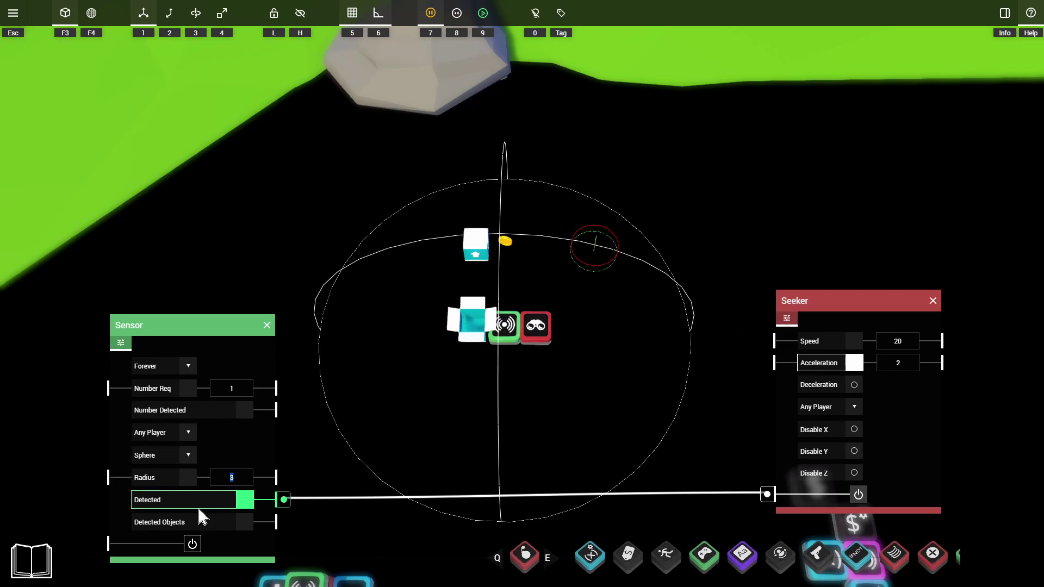
pyautogui.press('Return')
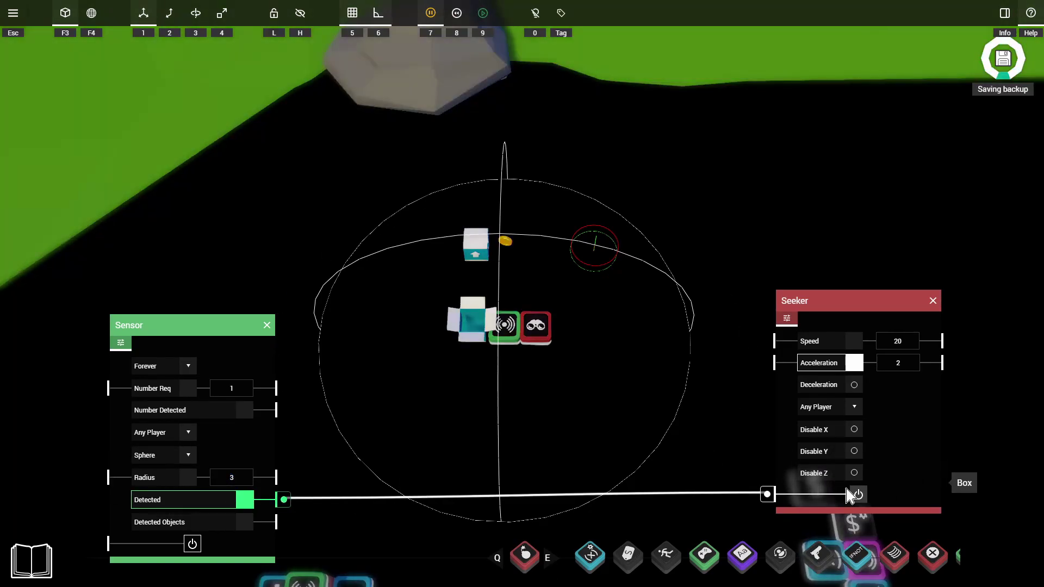
pyautogui.click(175, 366)
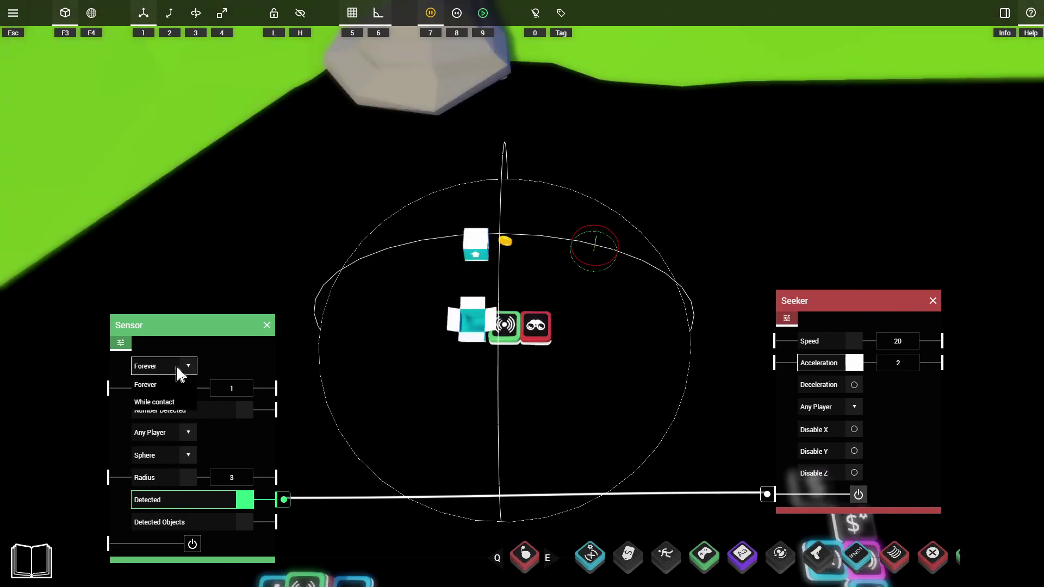
pyautogui.click(155, 387)
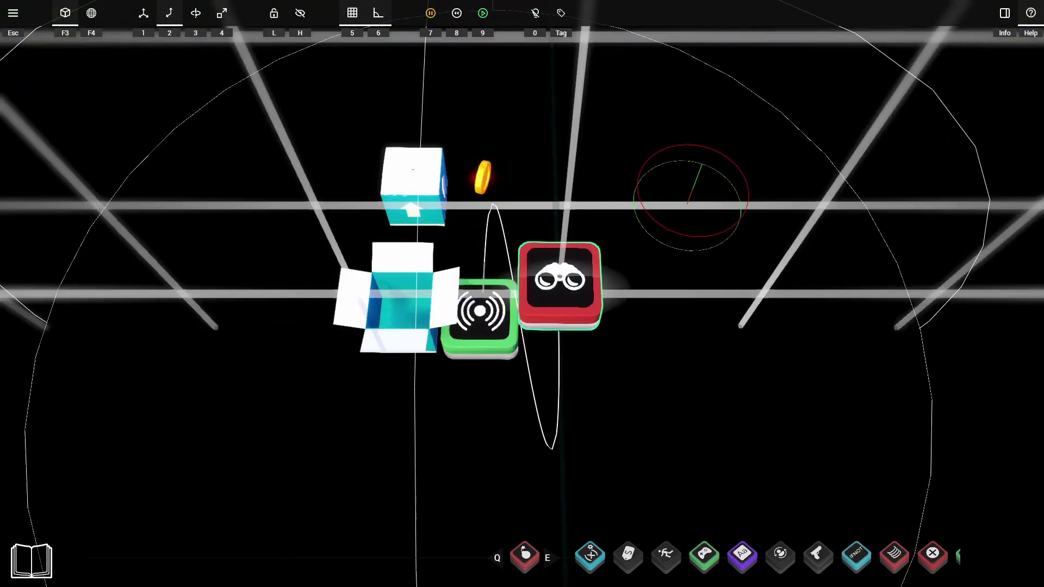
# - Move the Seeker chip directly above the sensor, and slide the open box sideways away from the two chips
pyautogui.moveTo(560, 285); pyautogui.dragTo(477, 285)
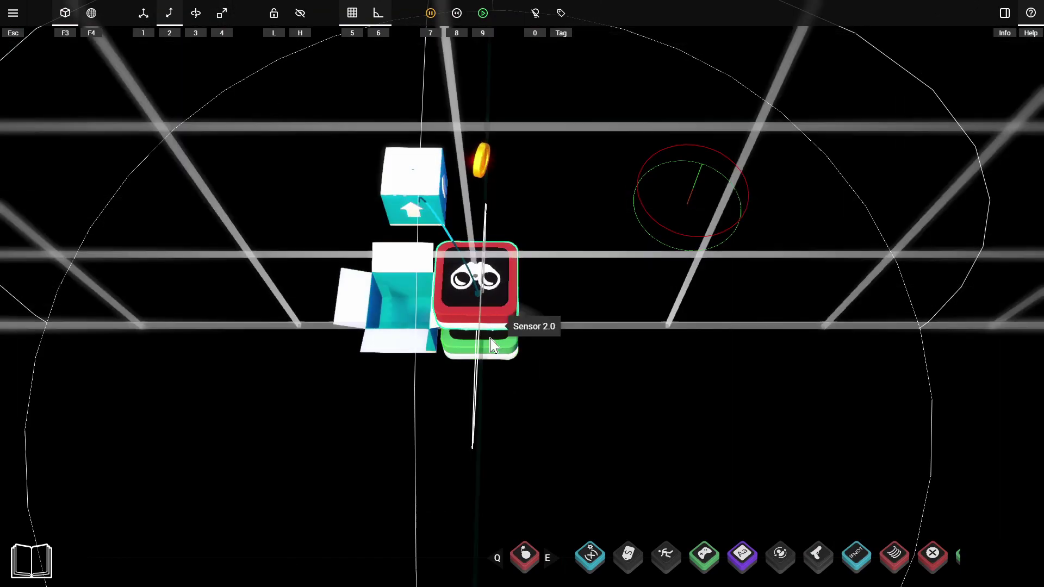
pyautogui.moveTo(489, 303); pyautogui.dragTo(476, 291, button='right')
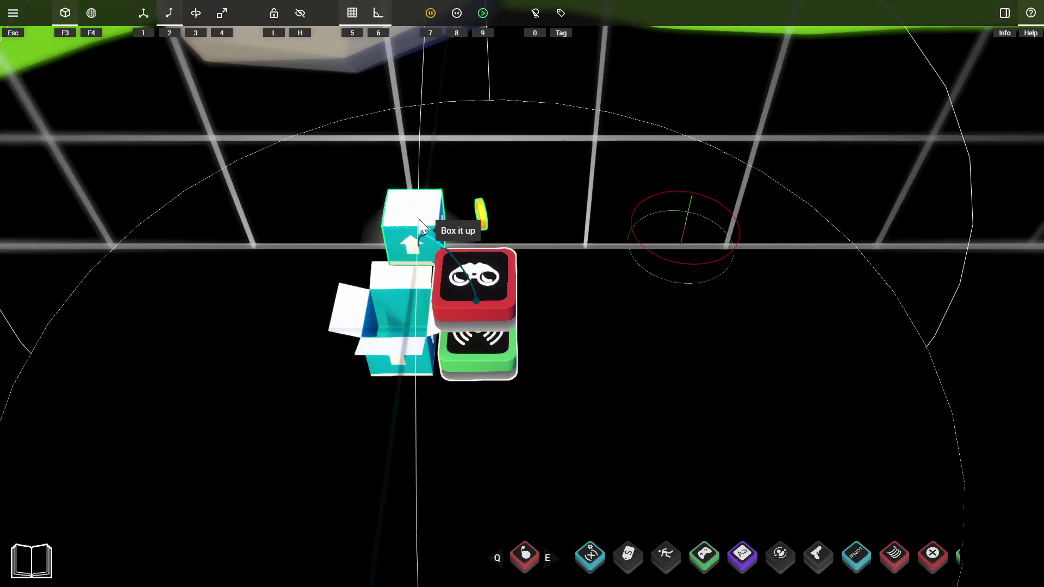
pyautogui.click(406, 332)
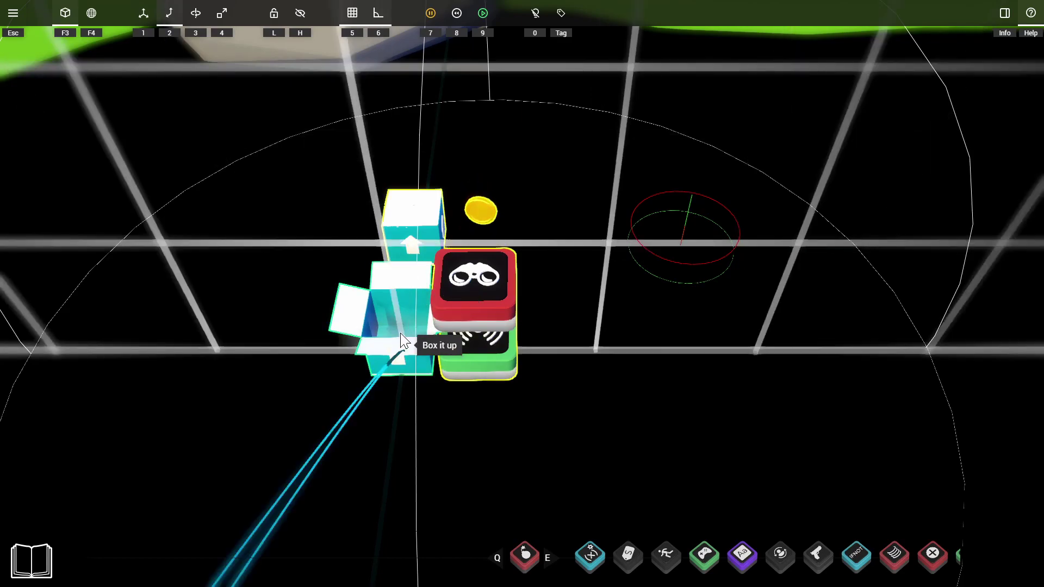
pyautogui.moveTo(401, 333); pyautogui.dragTo(323, 333)
pyautogui.click(412, 228)
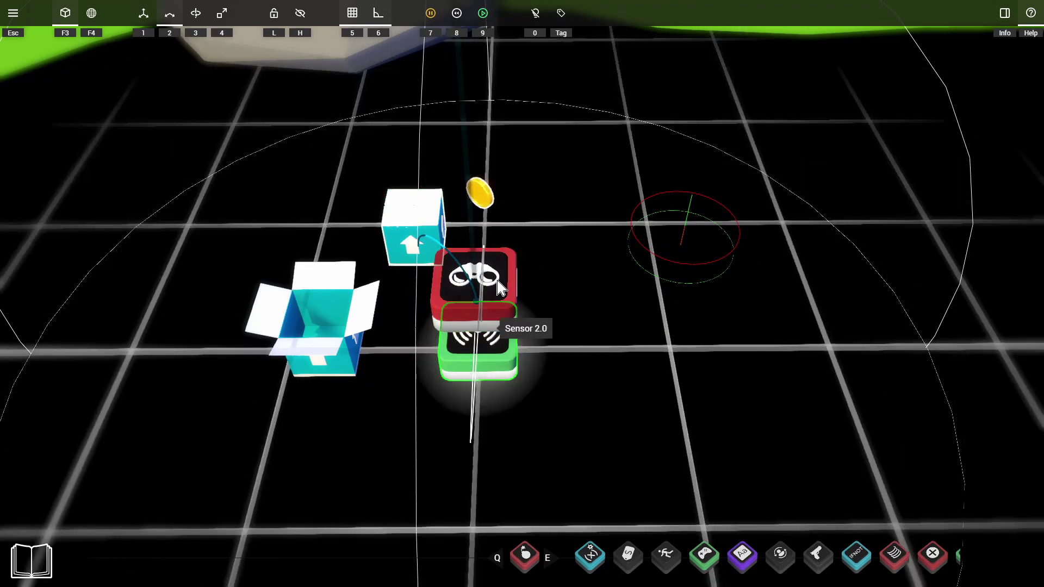
# - Open the box holding the coin's logic chips and connect the Destroyer to the other open box
pyautogui.moveTo(412, 283); pyautogui.dragTo(562, 399, button='right')
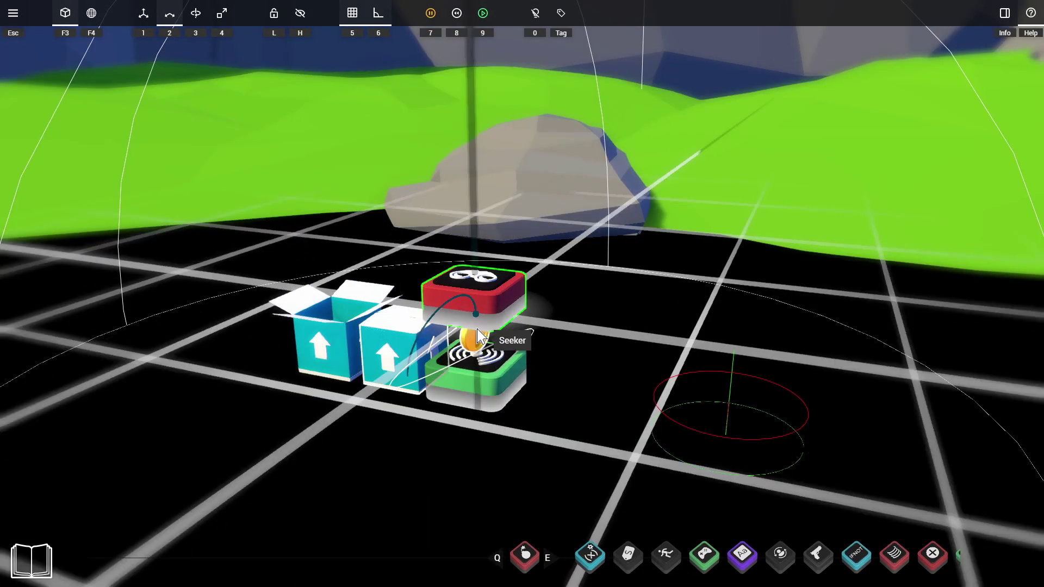
pyautogui.moveTo(481, 317); pyautogui.dragTo(521, 297, button='right')
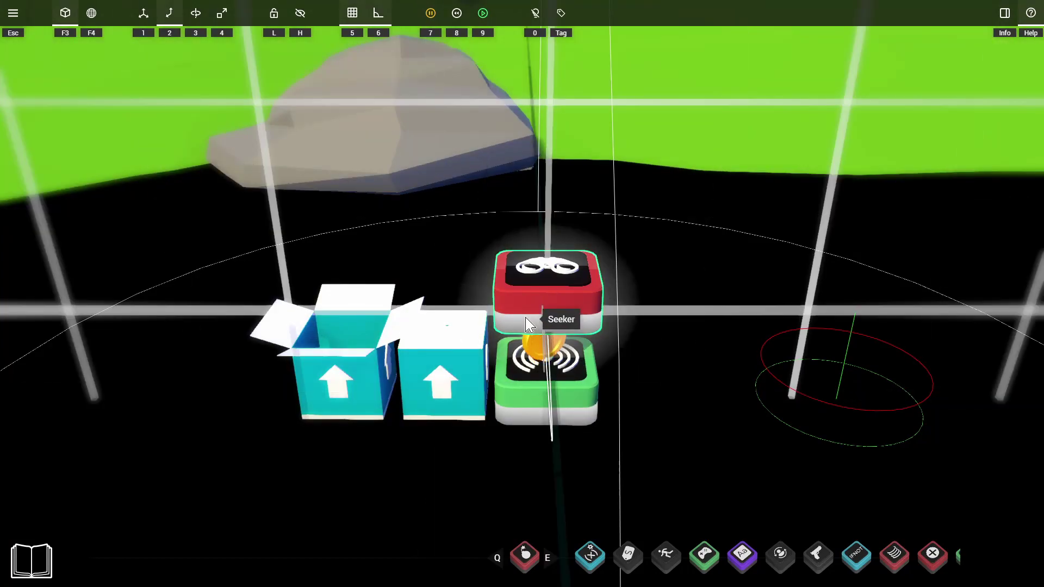
pyautogui.press('1')
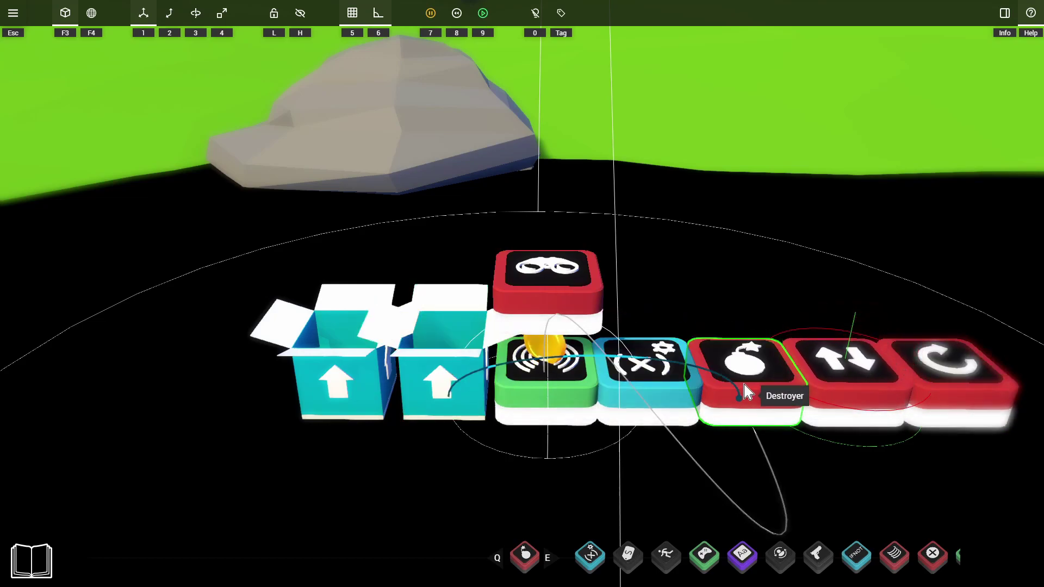
pyautogui.moveTo(724, 366); pyautogui.dragTo(362, 373)
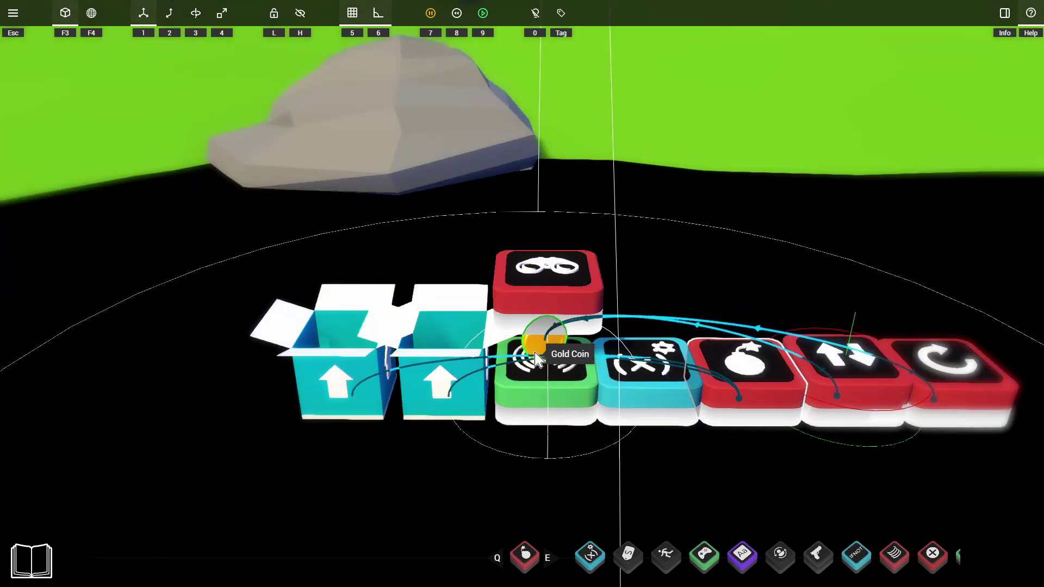
# - Playtest the level and walk past the scattered coins to check how they react to the player
pyautogui.press('9')
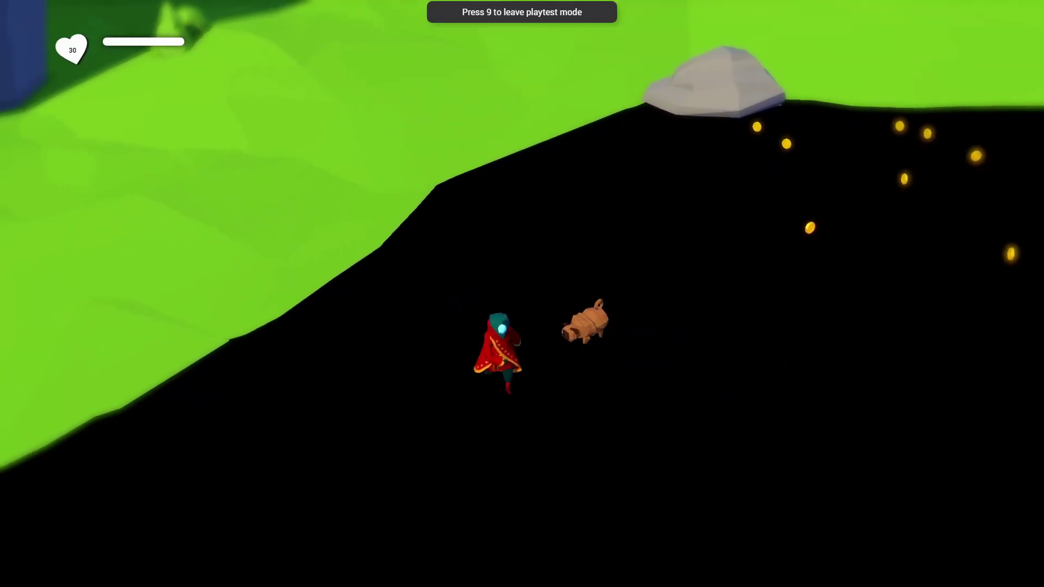
pyautogui.press('d')
pyautogui.press('w')
pyautogui.press('a')
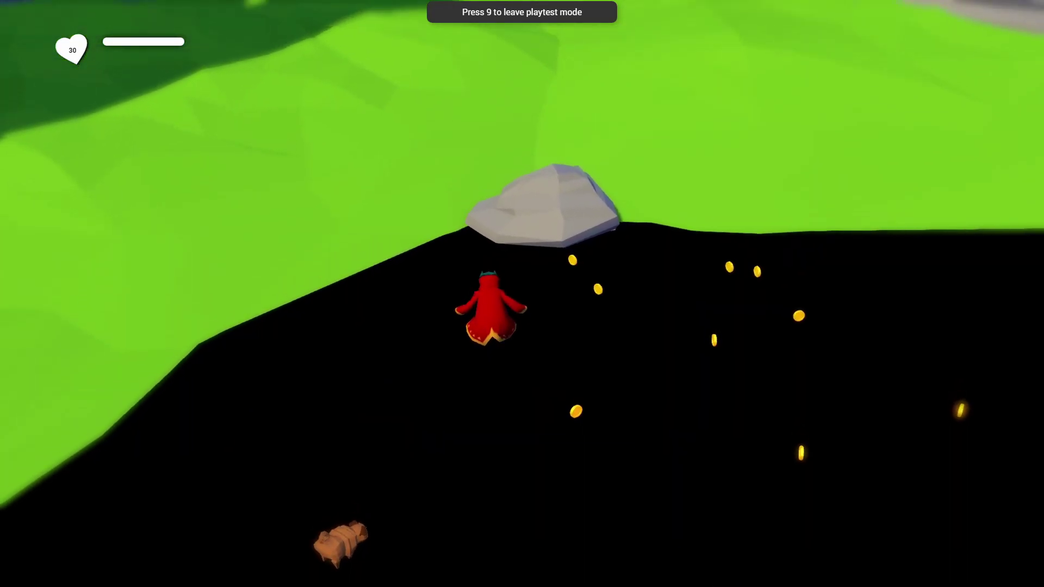
pyautogui.press('d')
pyautogui.press('s')
pyautogui.press('d')
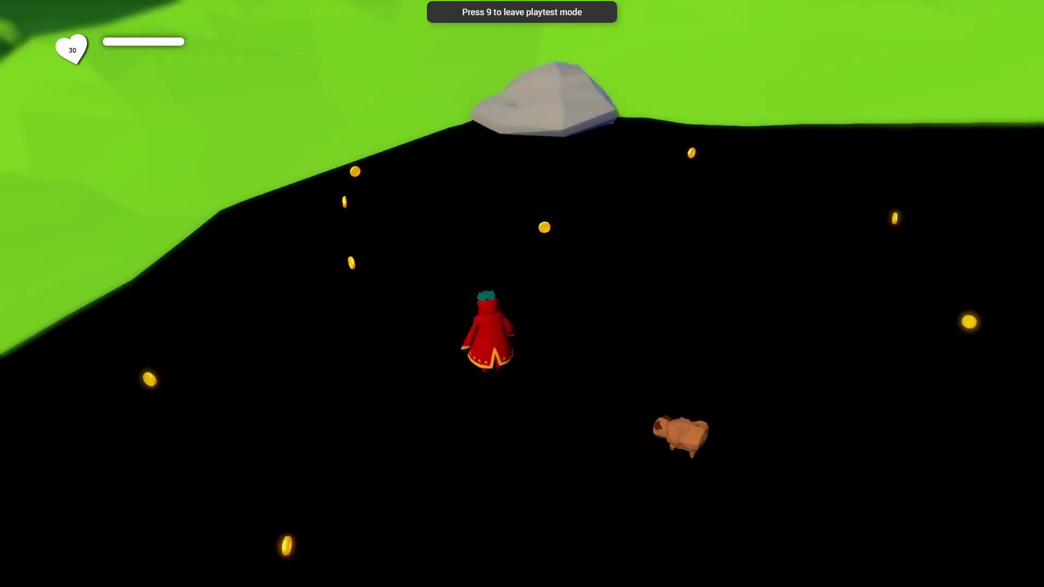
pyautogui.press('w')
pyautogui.press('d')
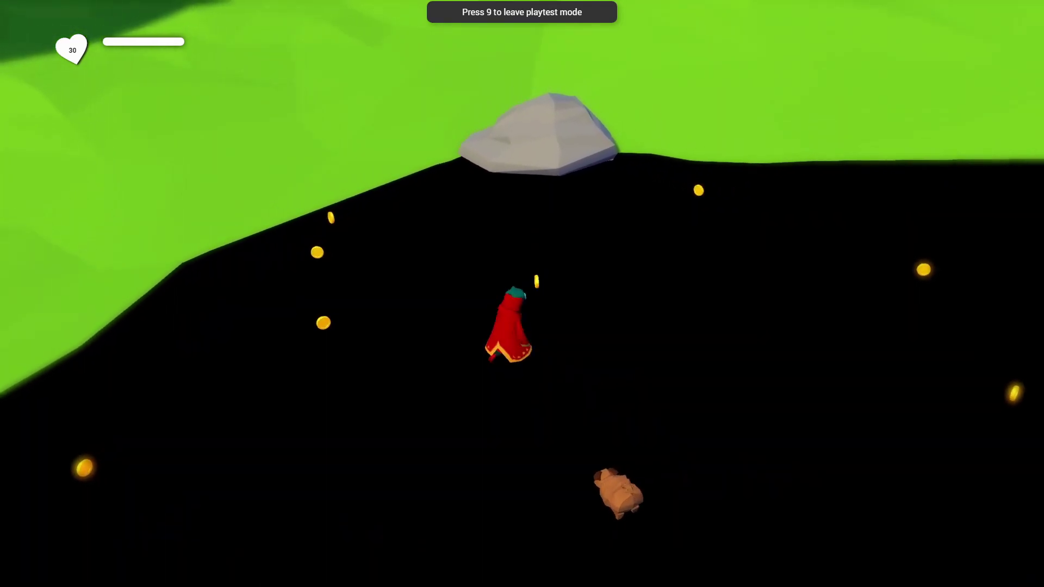
pyautogui.press('w')
pyautogui.press('s')
pyautogui.press('a')
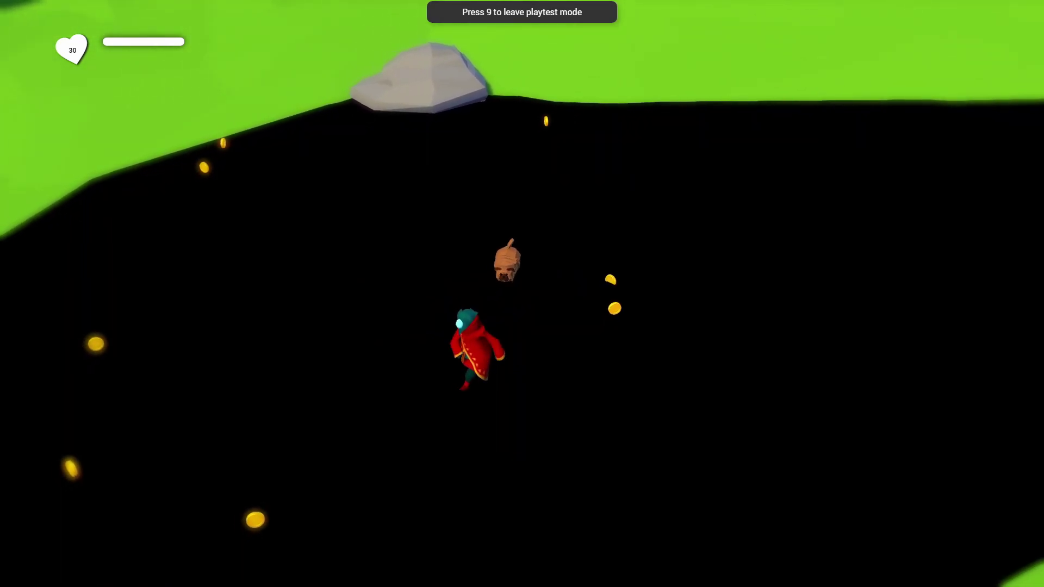
pyautogui.press('w')
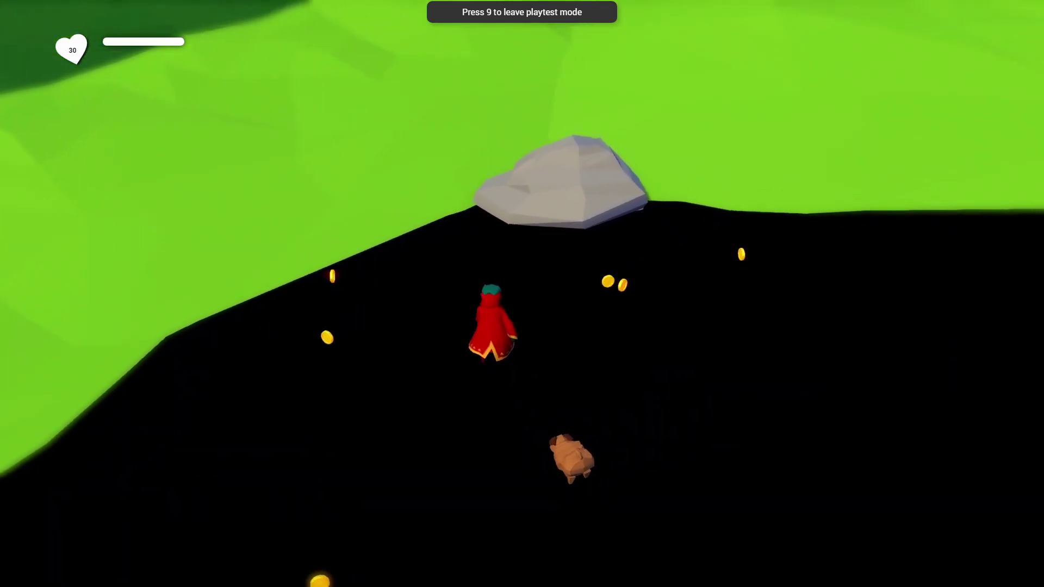
pyautogui.press('a')
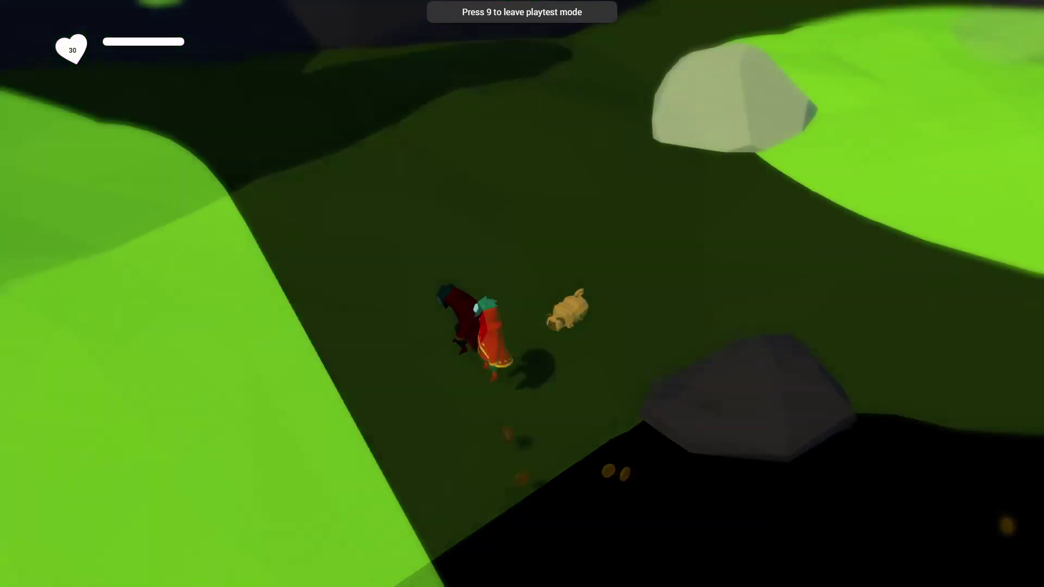
# - Walk across the grass and back to check how the pug follows the player, and leave the playtest
pyautogui.press('w')
pyautogui.press('a')
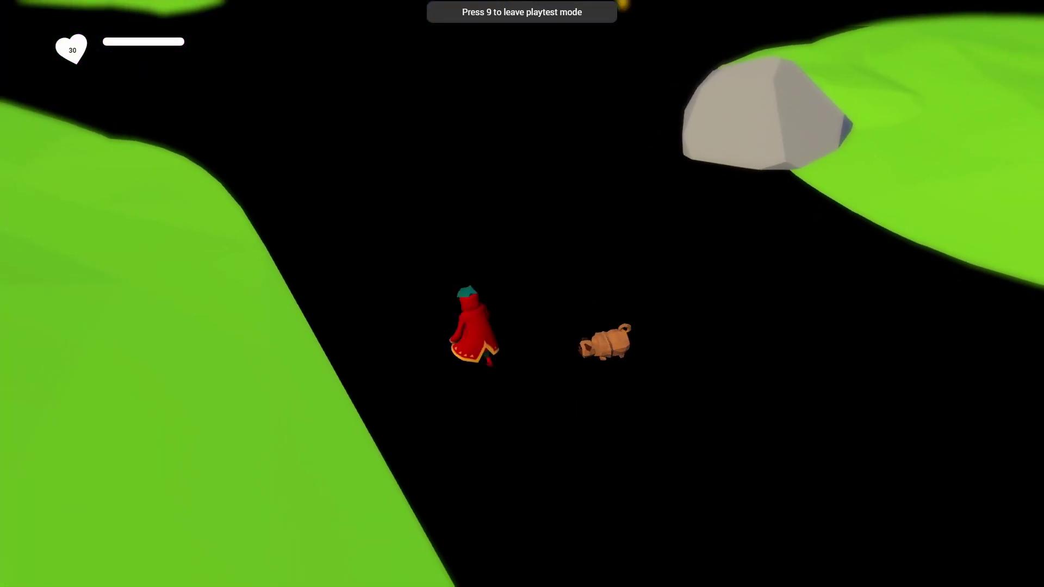
pyautogui.press('w')
pyautogui.press('a')
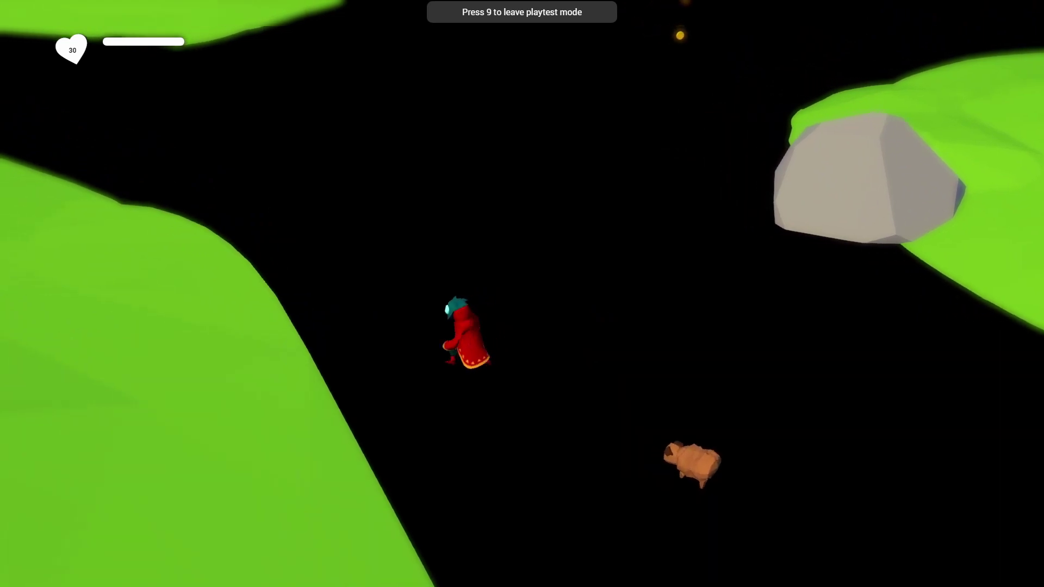
pyautogui.press('a')
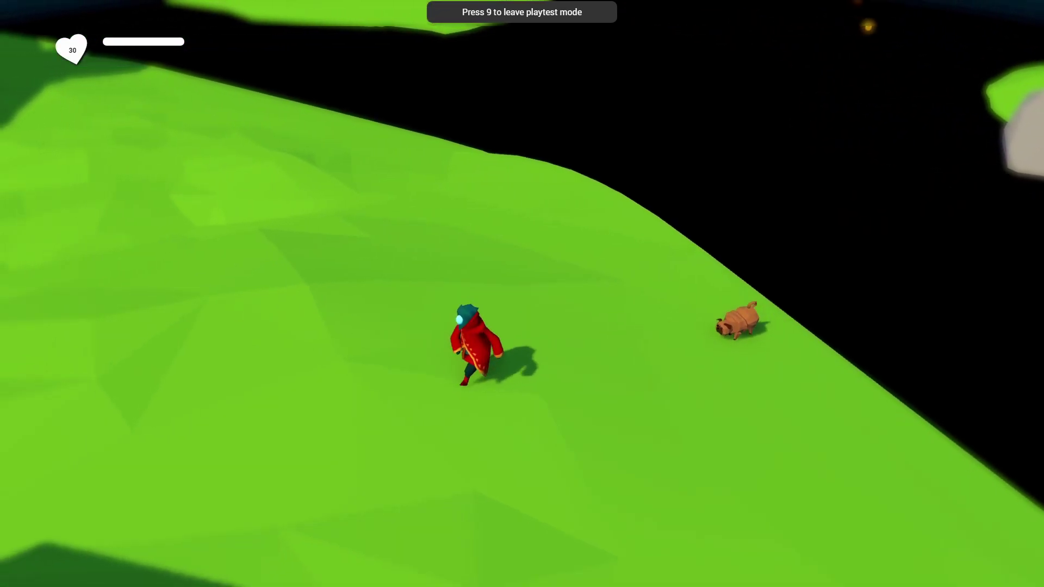
pyautogui.press('s')
pyautogui.press('w')
pyautogui.press('a')
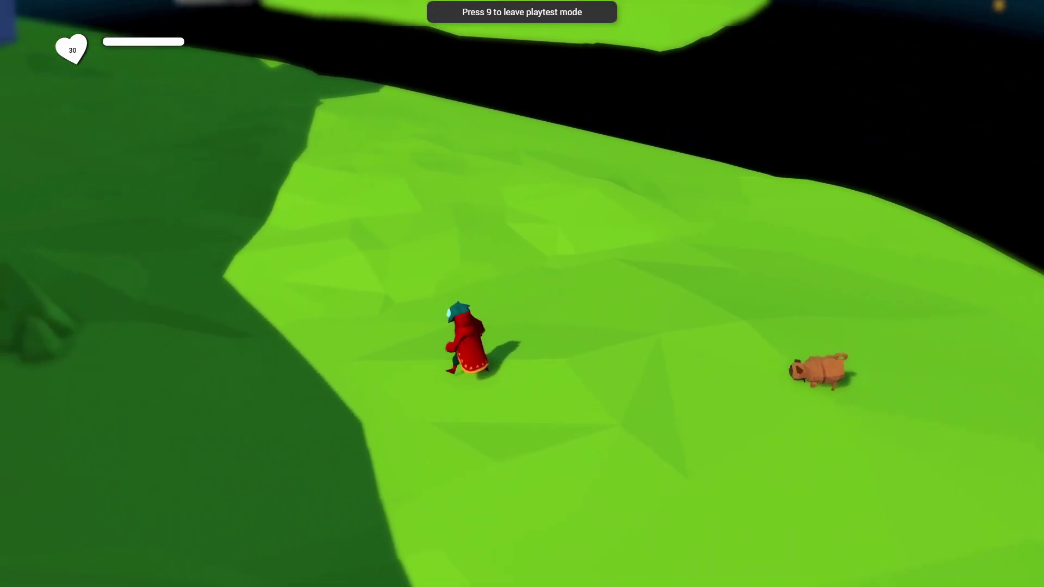
pyautogui.press('w')
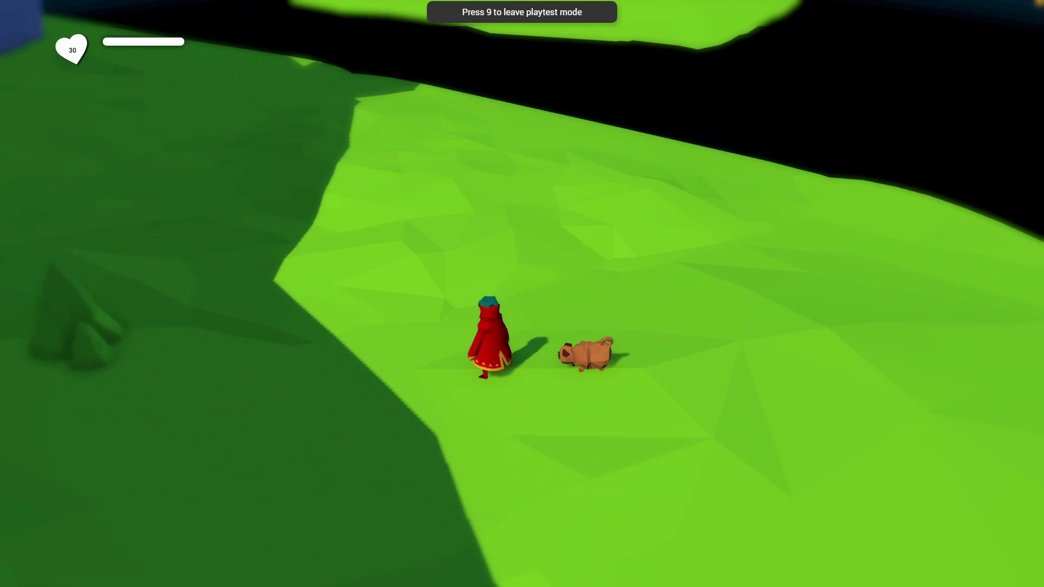
pyautogui.press('w')
pyautogui.press('d')
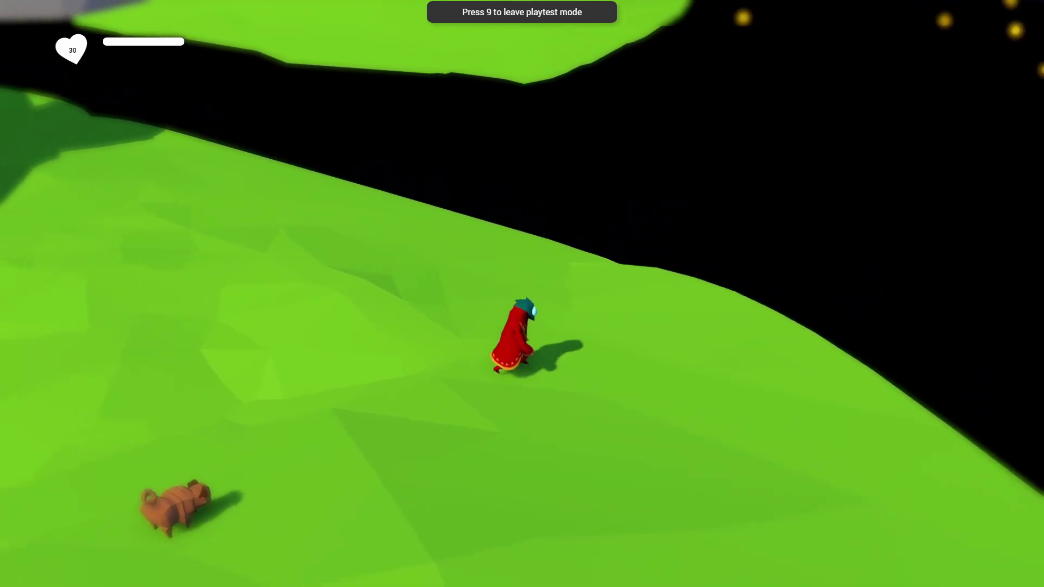
pyautogui.press('w')
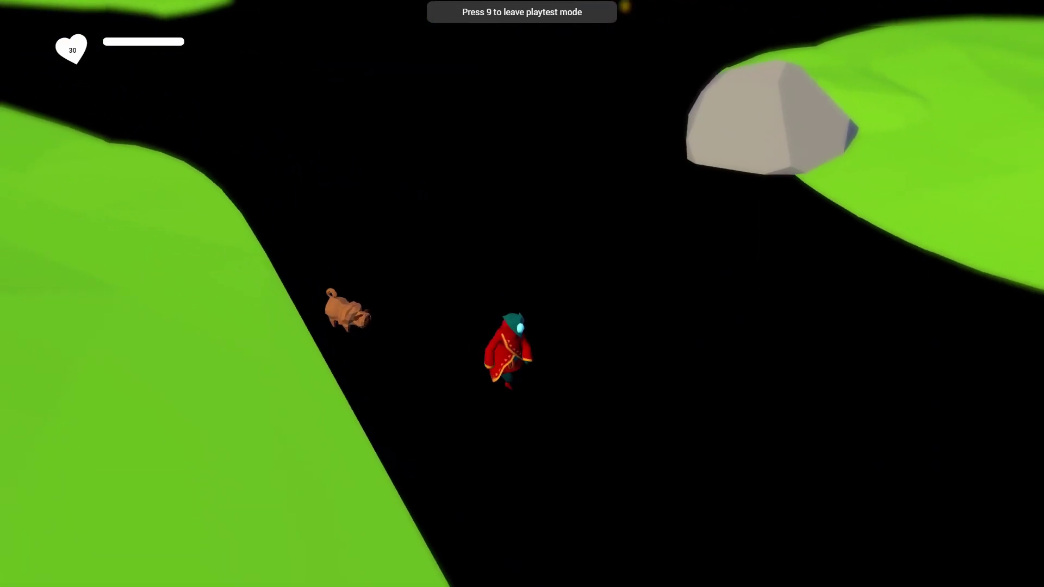
pyautogui.press('w')
pyautogui.press('9')
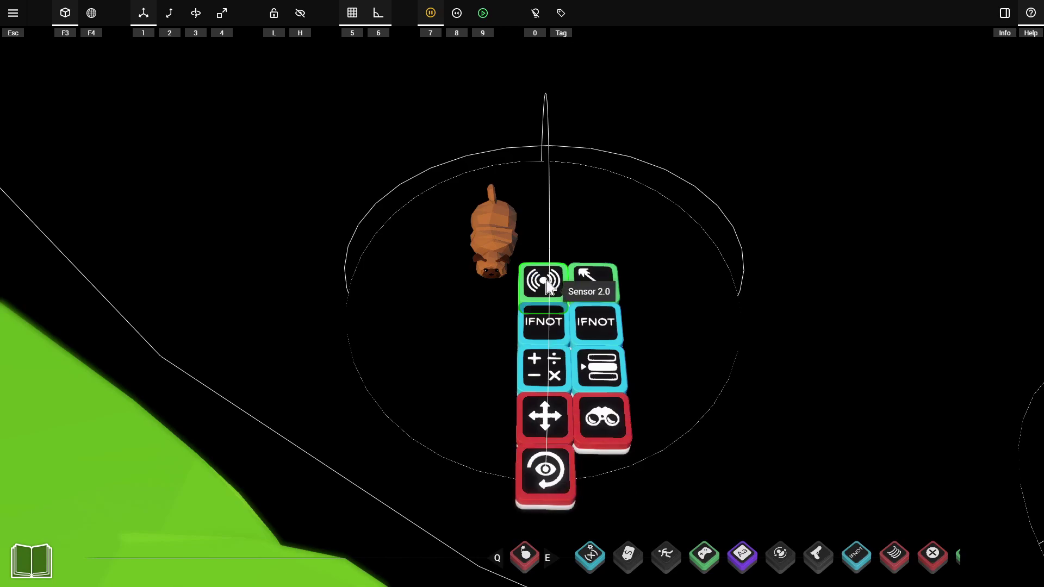
# - Move the pug's Sensor away from the chip block to just in front of the pug and connect it to the pug
pyautogui.scroll(3, 547, 286)
pyautogui.moveTo(563, 381); pyautogui.dragTo(460, 419)
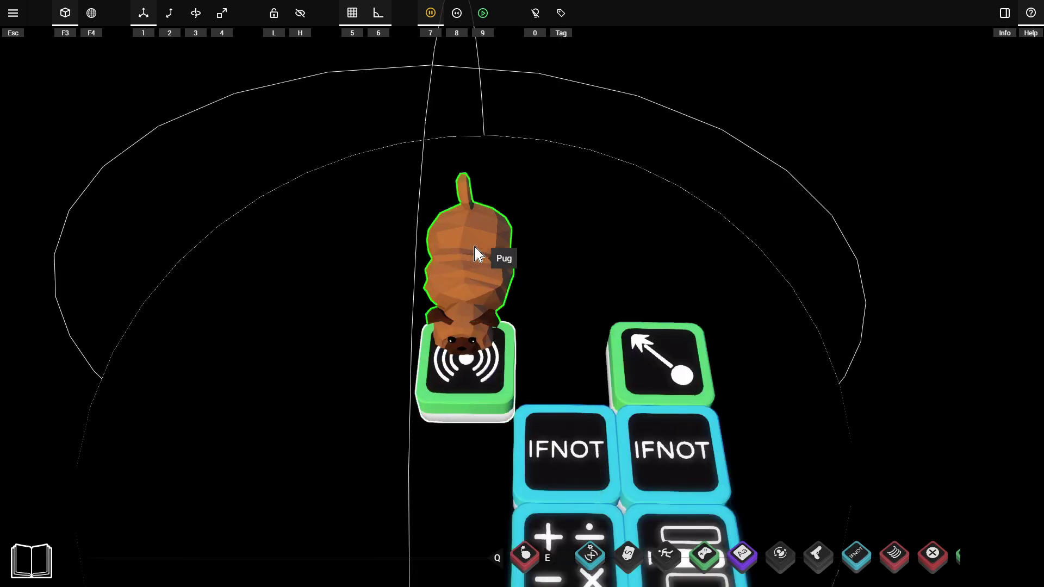
pyautogui.scroll(-3, 492, 272)
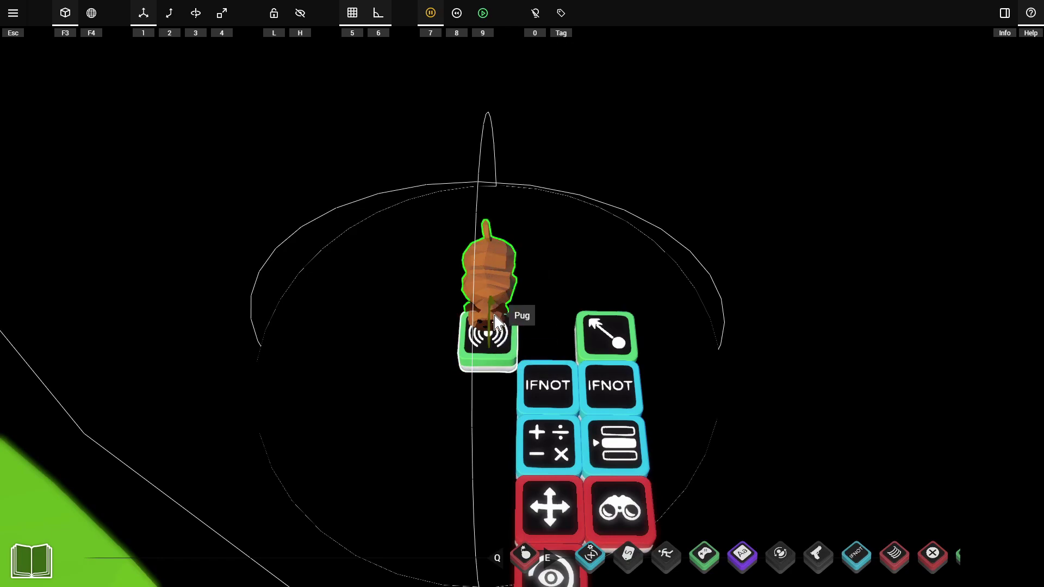
# - Place the Seeker directly above the pug and stack the Look At Rotator on top of the Seeker
pyautogui.press('2')
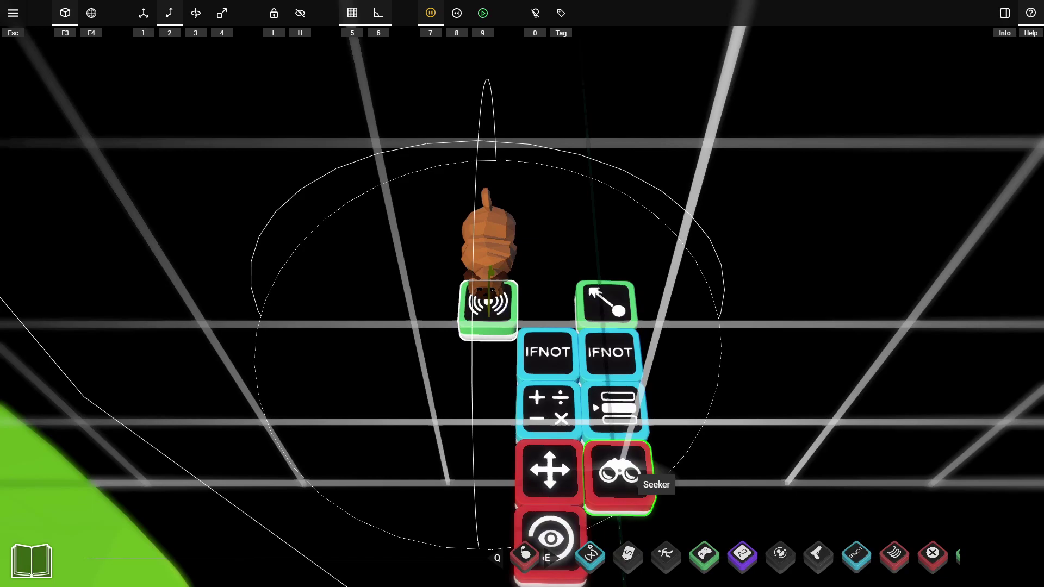
pyautogui.moveTo(623, 471); pyautogui.dragTo(491, 212)
pyautogui.moveTo(623, 471); pyautogui.dragTo(492, 212, button='right')
pyautogui.moveTo(492, 212); pyautogui.dragTo(438, 253)
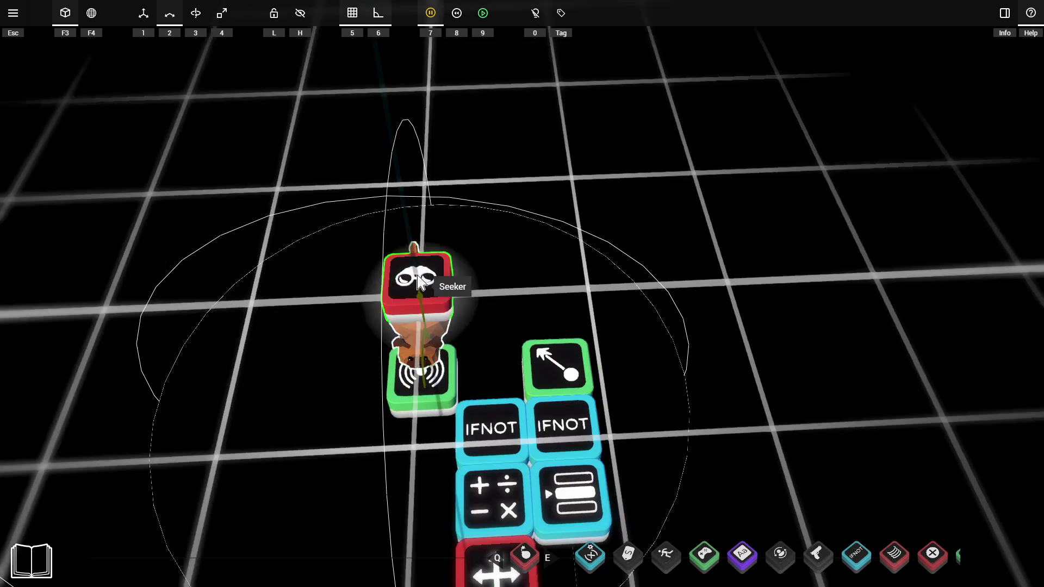
pyautogui.moveTo(560, 298); pyautogui.dragTo(480, 543, button='right')
pyautogui.moveTo(479, 543); pyautogui.dragTo(420, 137)
pyautogui.moveTo(421, 147); pyautogui.dragTo(426, 150, button='right')
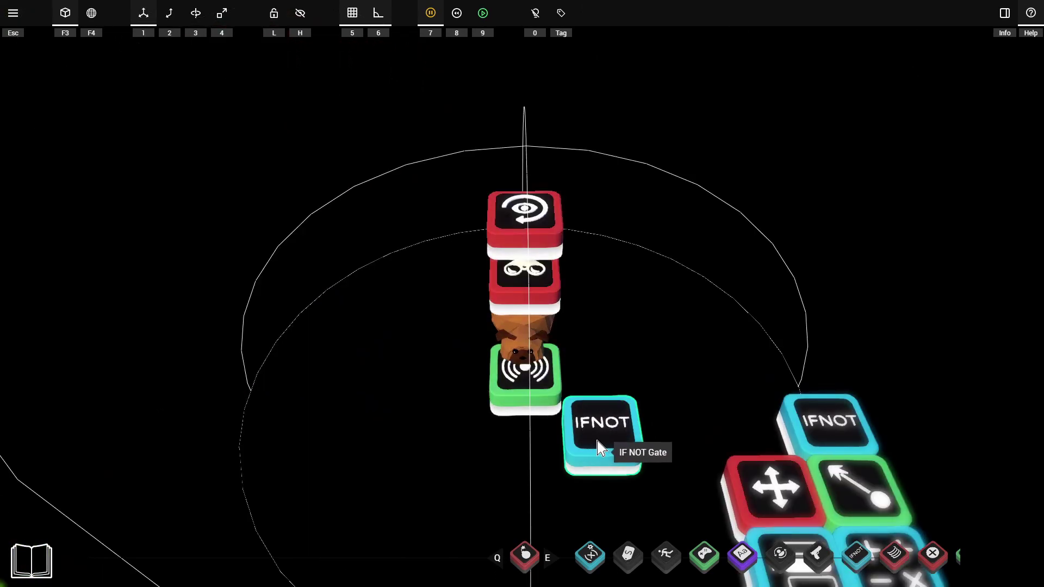
# - Place an IF NOT gate beside the pug's sensor and wire the sensor's Detected output to the gate's IF input
pyautogui.moveTo(600, 448); pyautogui.dragTo(598, 394)
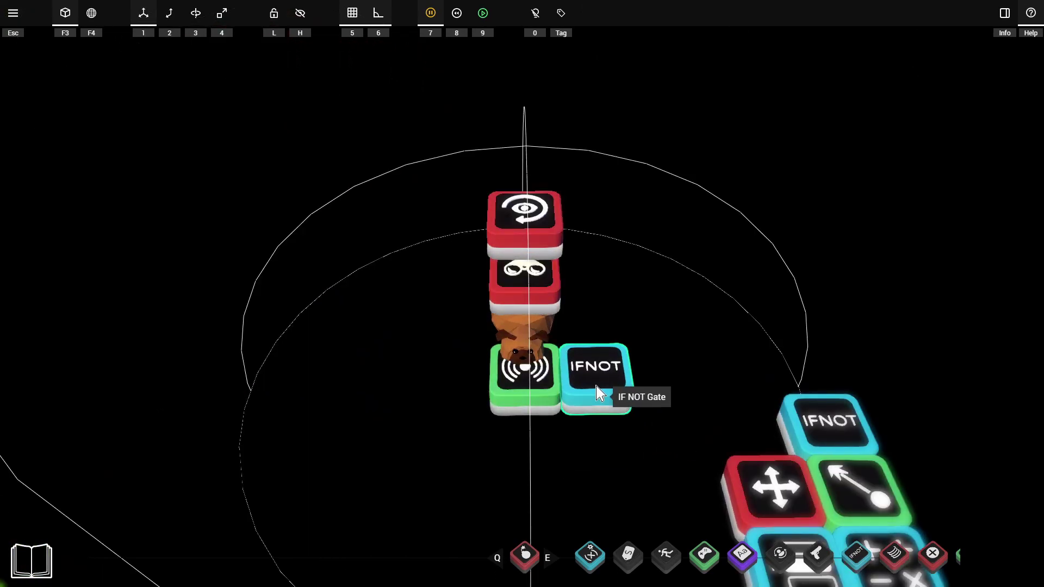
pyautogui.rightClick(555, 380)
pyautogui.moveTo(565, 347); pyautogui.dragTo(226, 202)
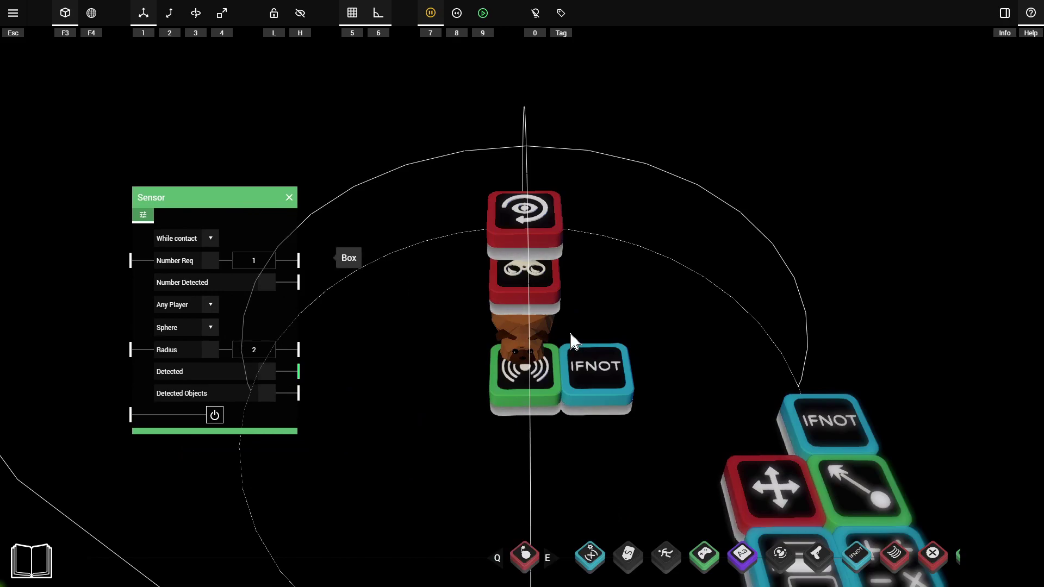
pyautogui.click(608, 385)
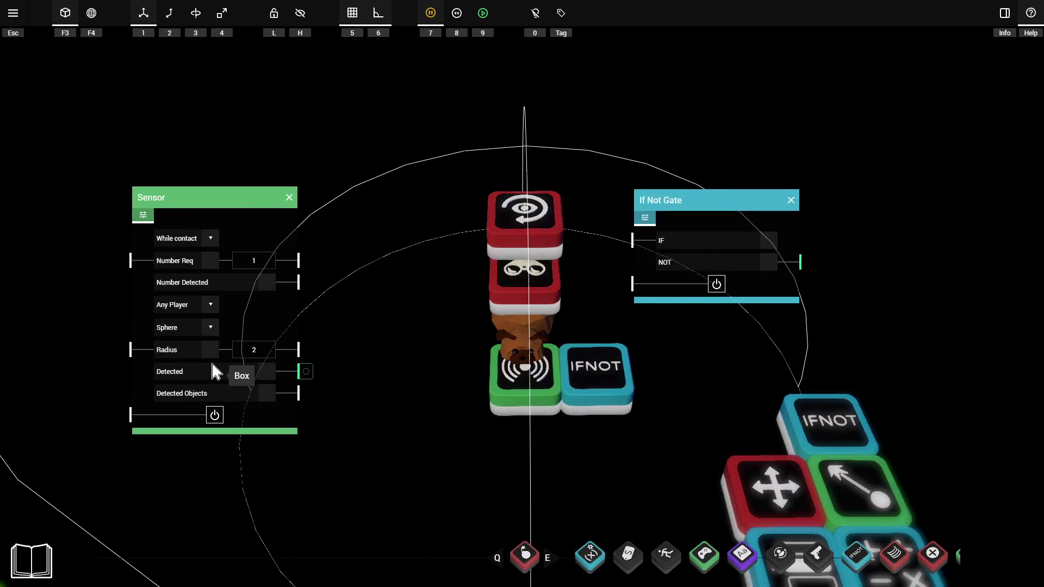
pyautogui.moveTo(306, 372); pyautogui.dragTo(627, 241)
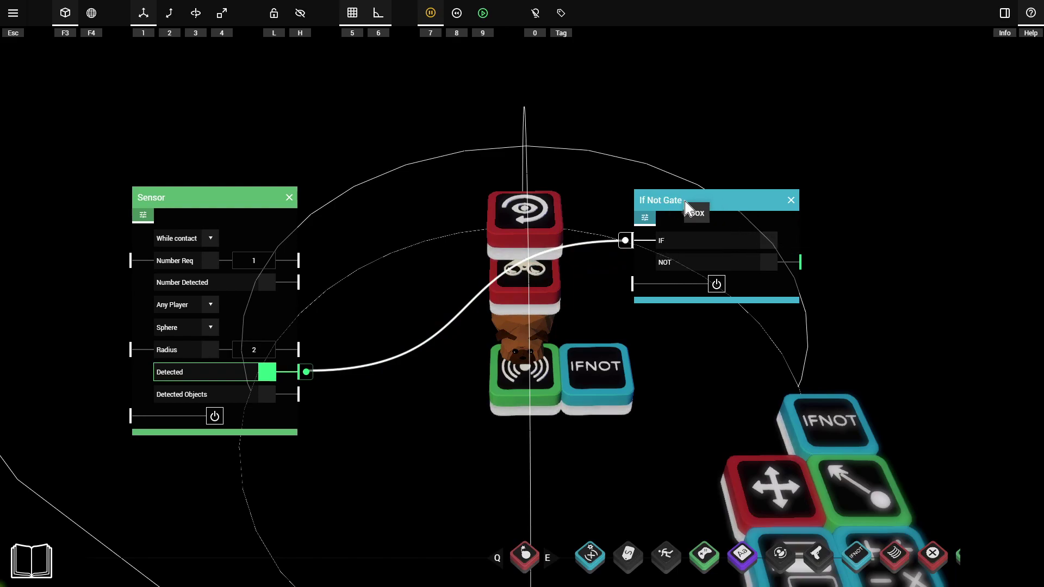
pyautogui.scroll(-1, 439, 523)
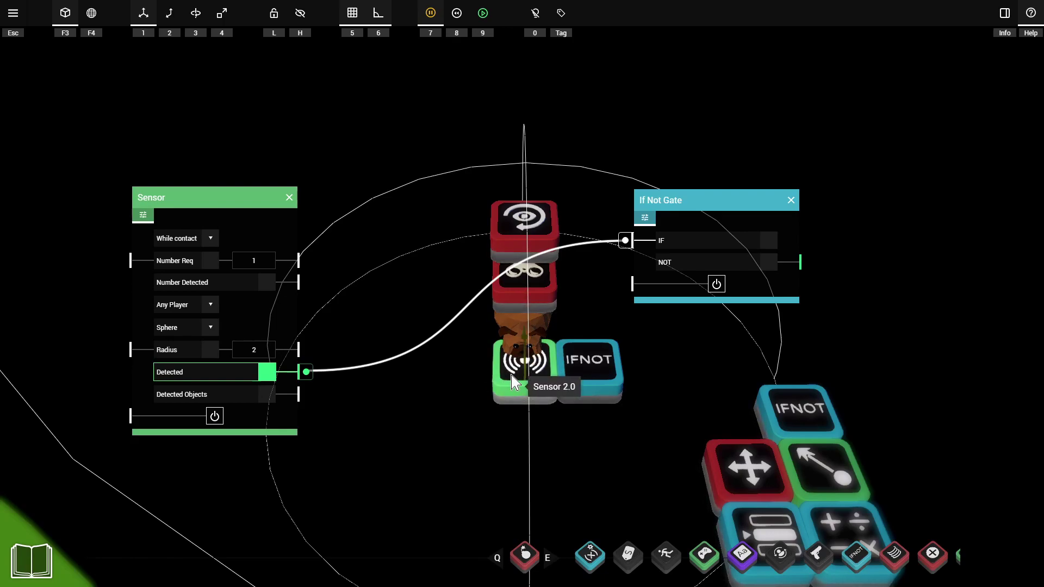
# - Wire the gate's NOT output to the pug Seeker's power input and enable Disable Y on the Seeker
pyautogui.click(290, 198)
pyautogui.moveTo(654, 205); pyautogui.dragTo(290, 218)
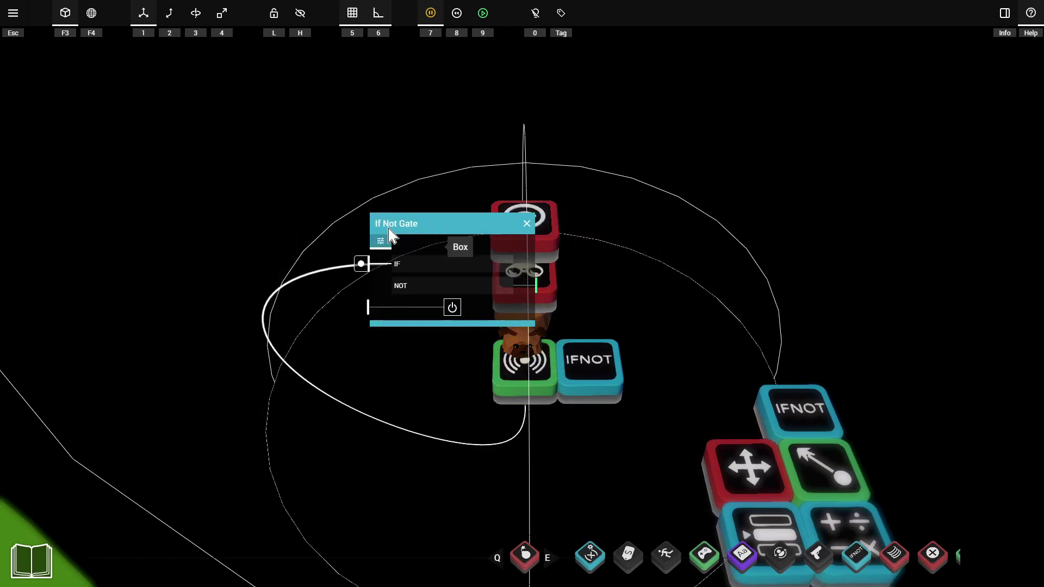
pyautogui.click(523, 276)
pyautogui.moveTo(551, 234); pyautogui.dragTo(752, 88)
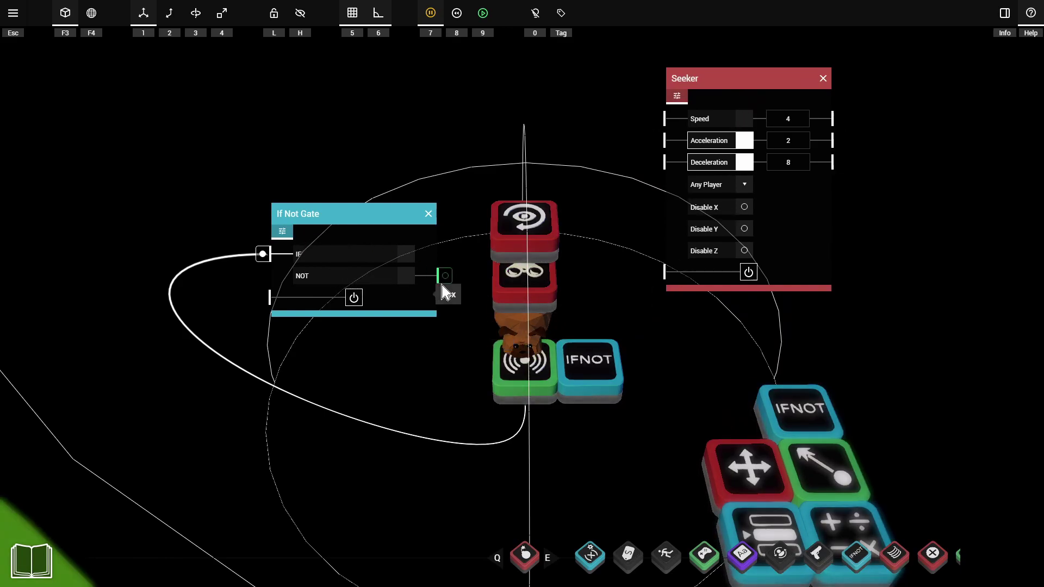
pyautogui.moveTo(444, 276); pyautogui.dragTo(658, 273)
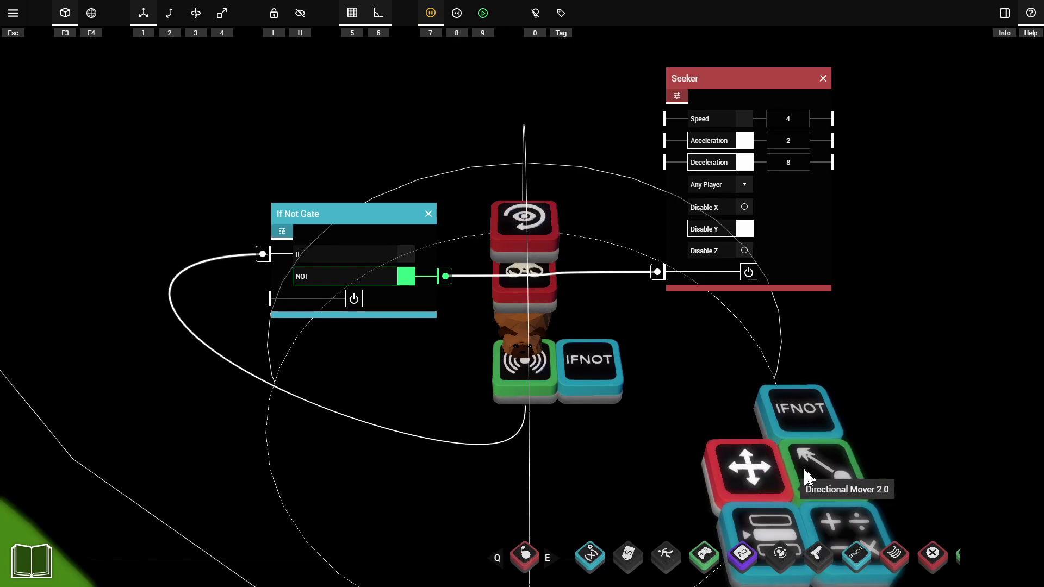
# - Connect the IF NOT gate beside the sensor and the Look At Rotator above the Seeker to the pug
pyautogui.click(536, 229)
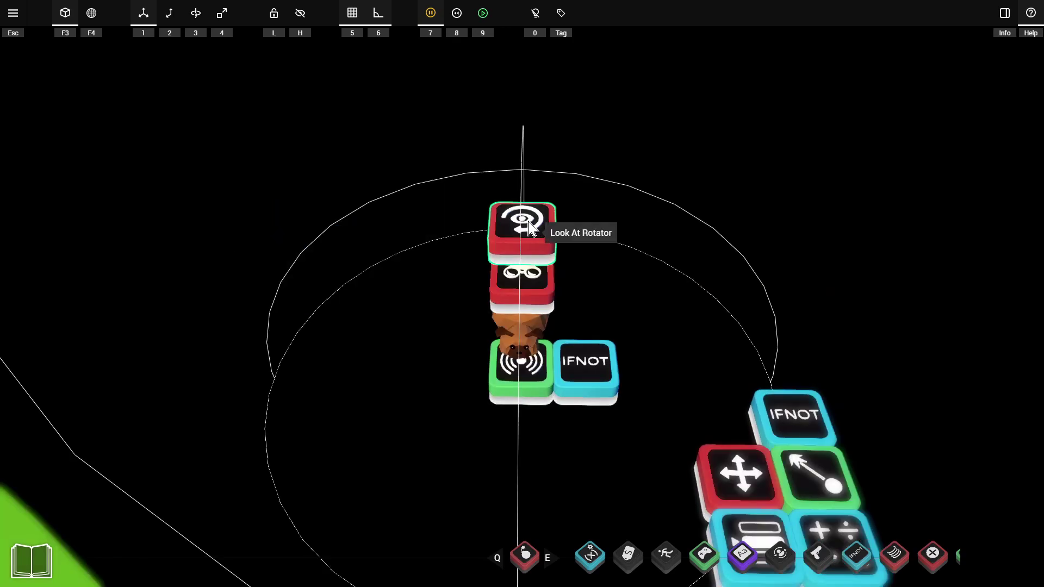
pyautogui.rightClick(529, 222)
pyautogui.click(564, 201)
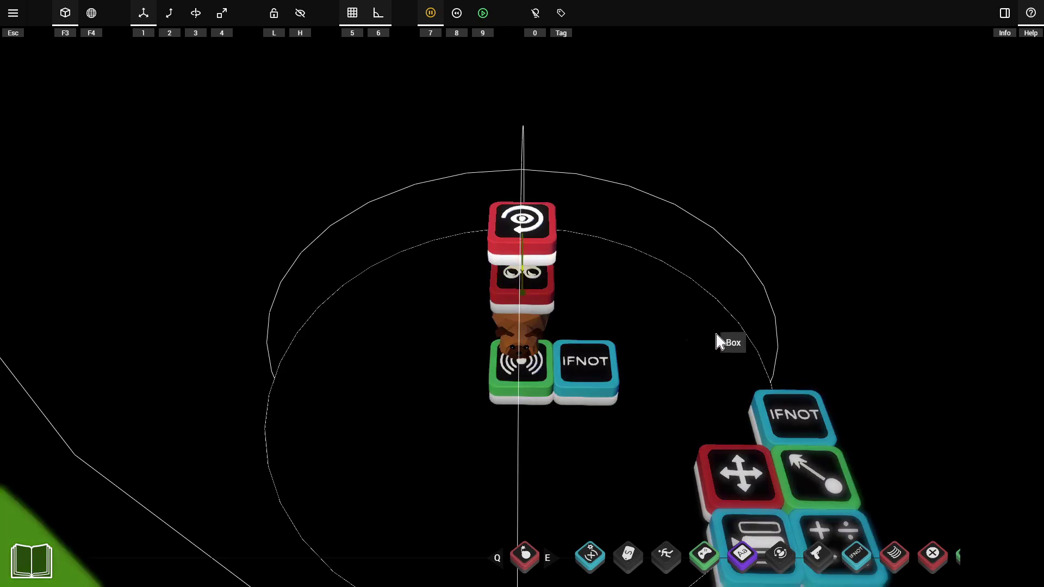
pyautogui.click(589, 381)
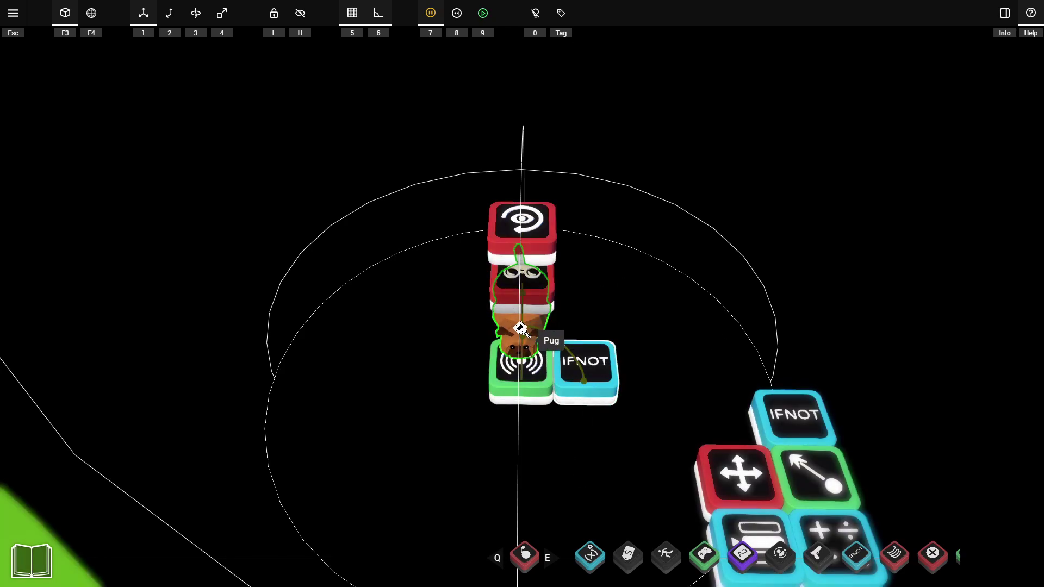
pyautogui.click(576, 359)
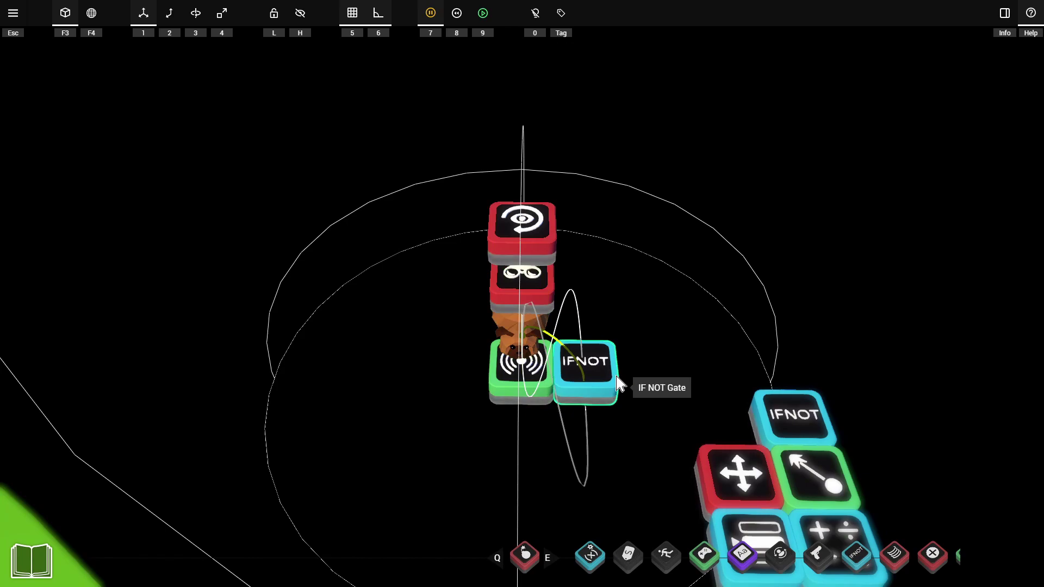
pyautogui.click(537, 229)
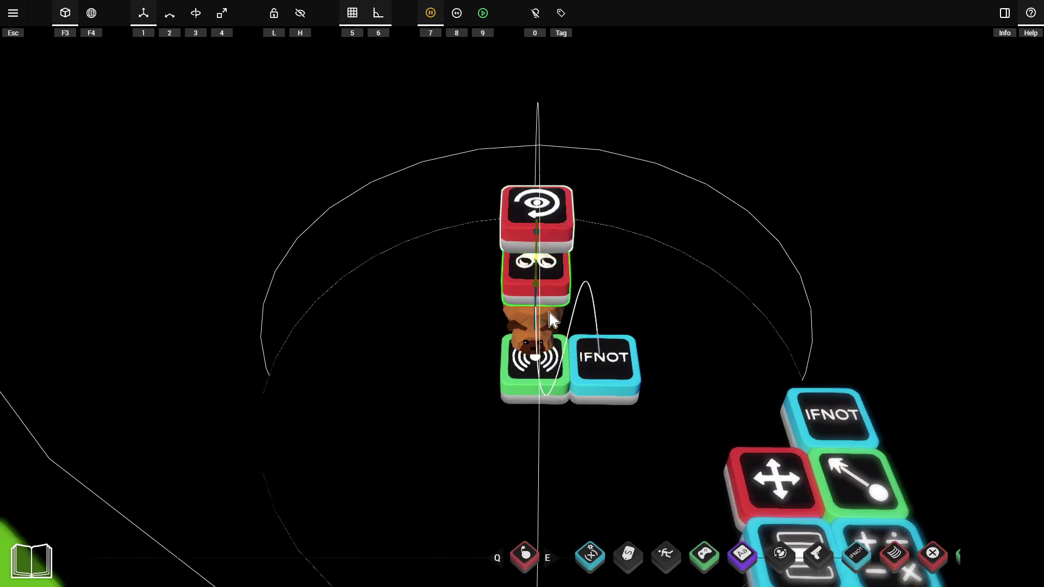
pyautogui.press('c')
pyautogui.click(543, 226)
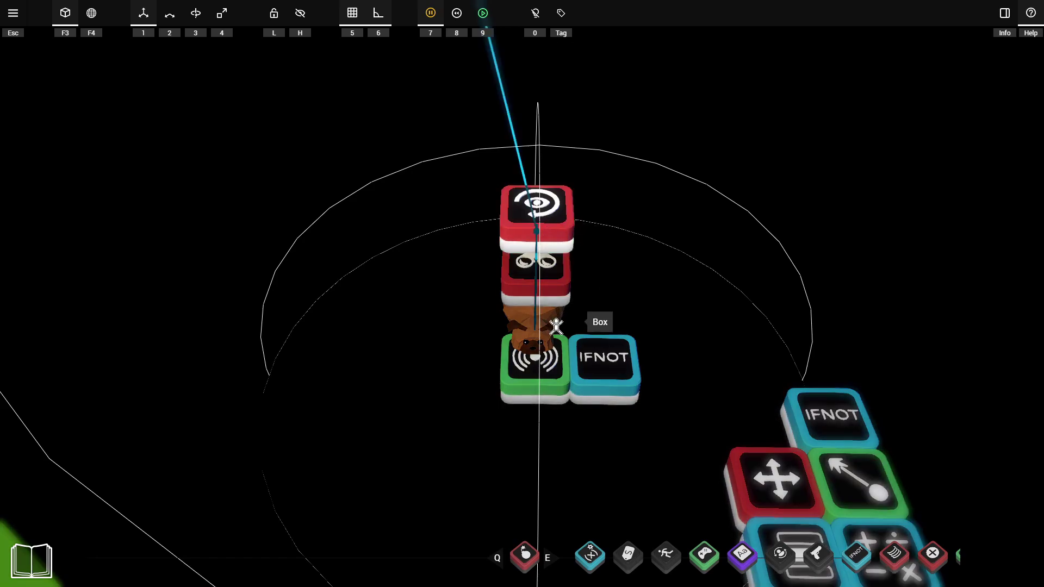
pyautogui.click(537, 334)
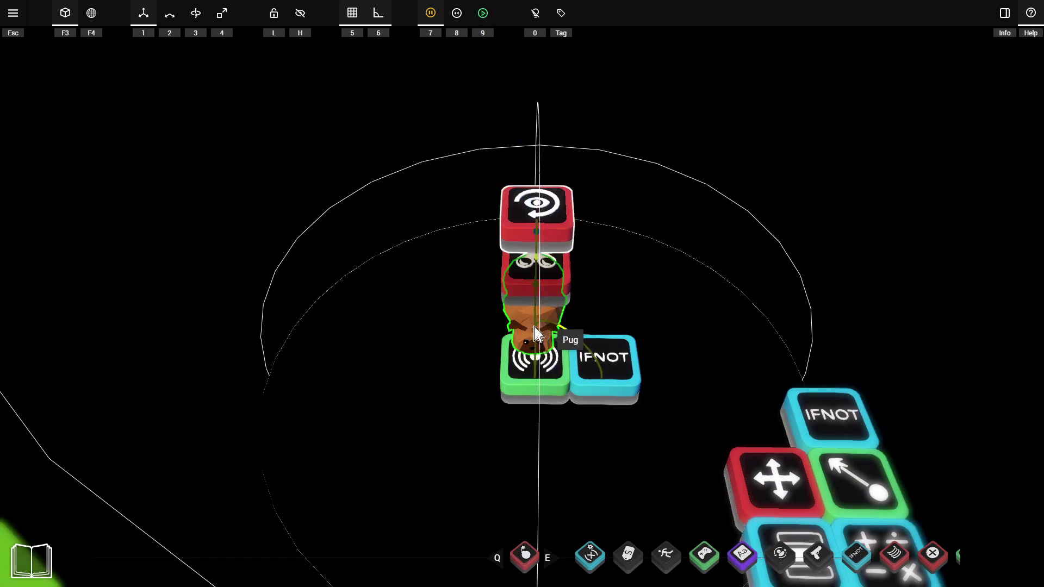
# - Playtest the level by running back and forth near the pug to check how it follows and faces the player
pyautogui.press('9')
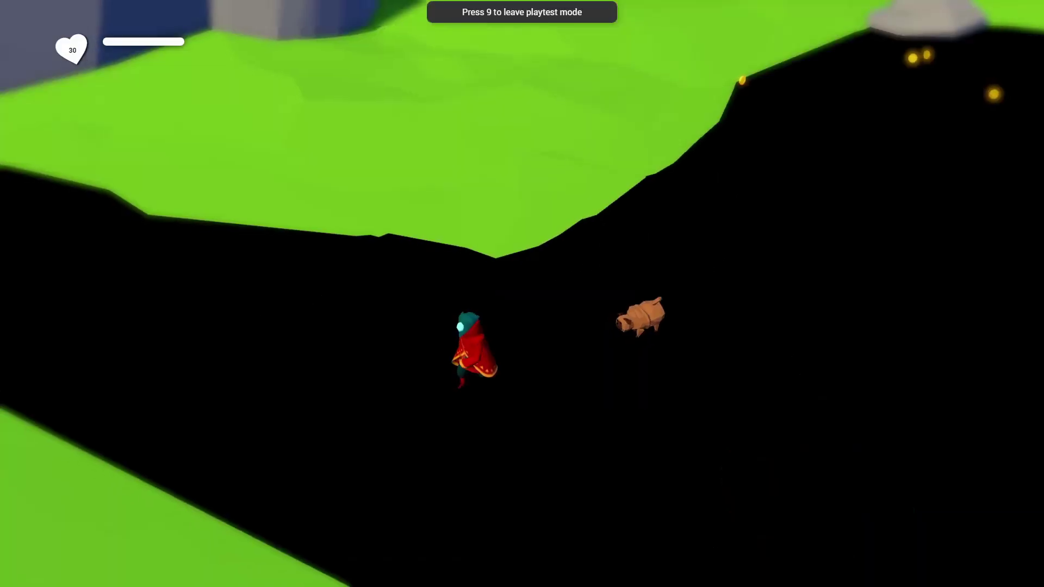
pyautogui.press('d')
pyautogui.press('a')
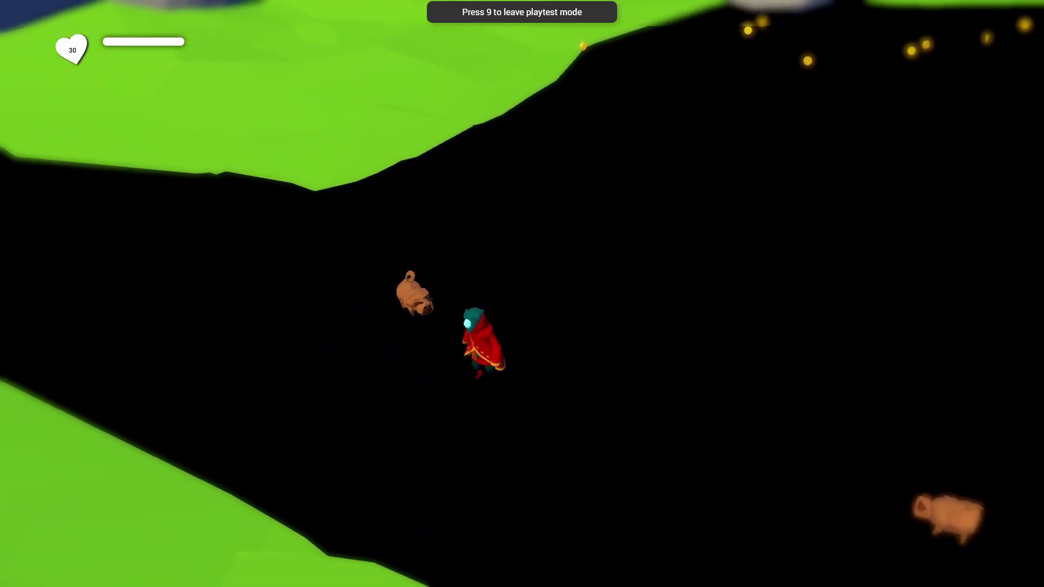
pyautogui.press('s')
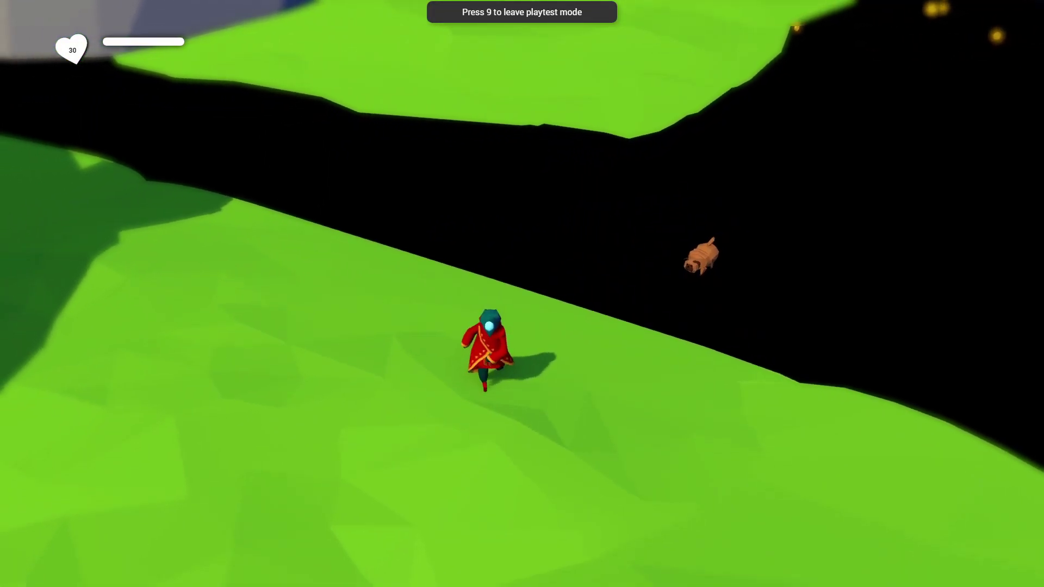
pyautogui.press('w')
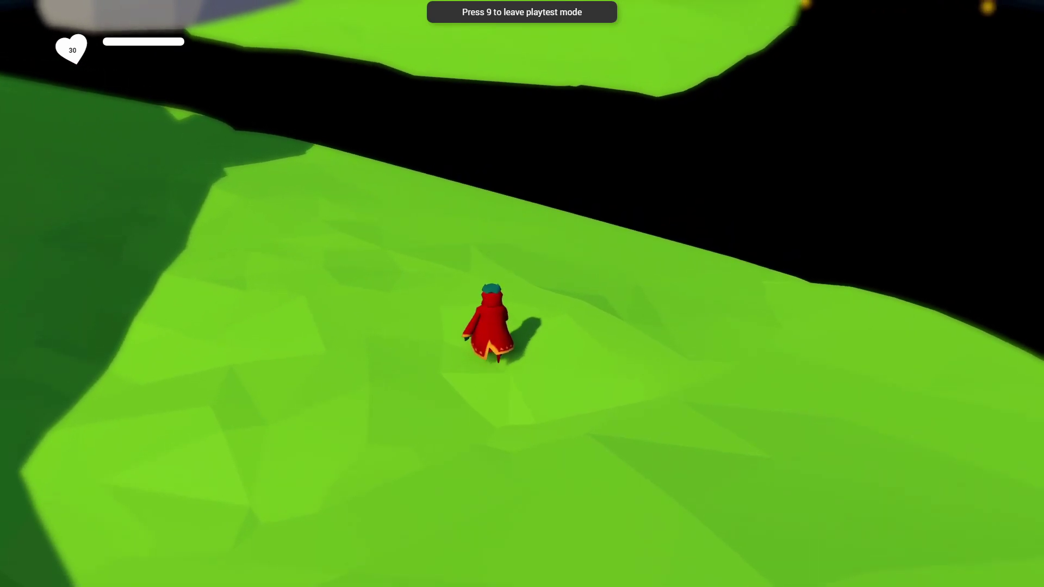
pyautogui.press('w')
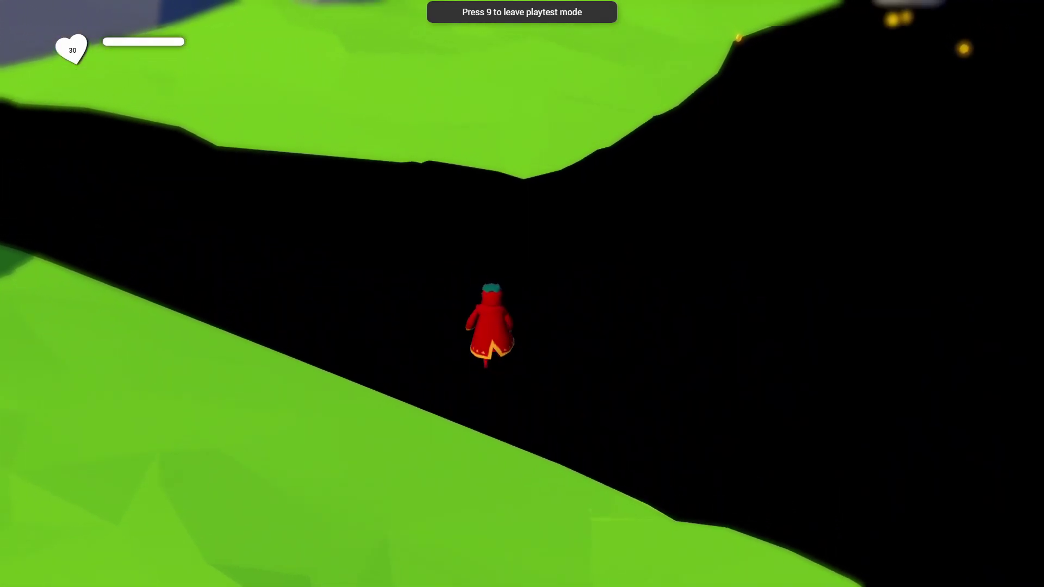
pyautogui.press('s')
pyautogui.press('d')
pyautogui.press('w')
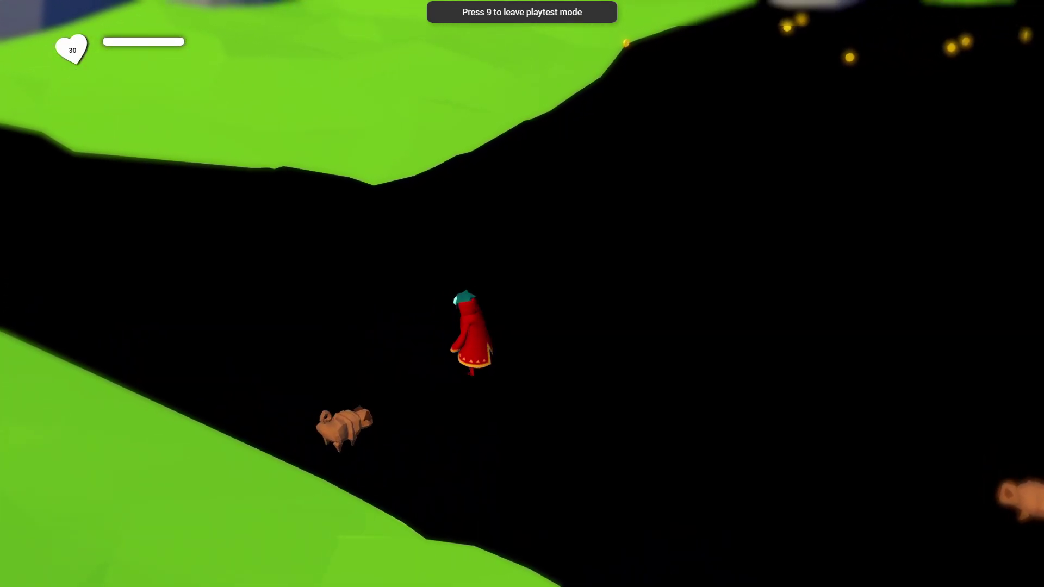
pyautogui.press('a')
pyautogui.press('s')
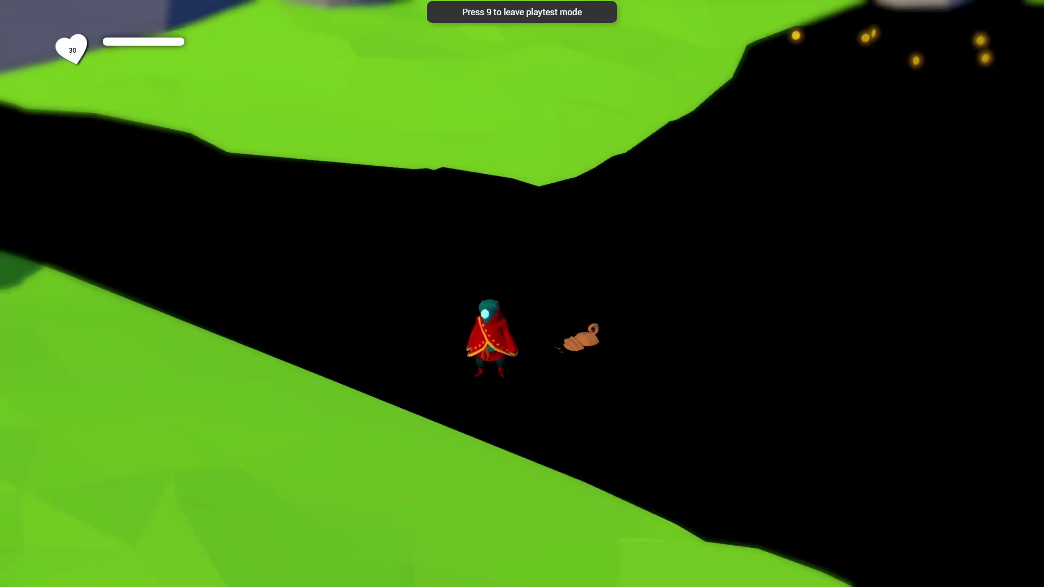
pyautogui.press('s')
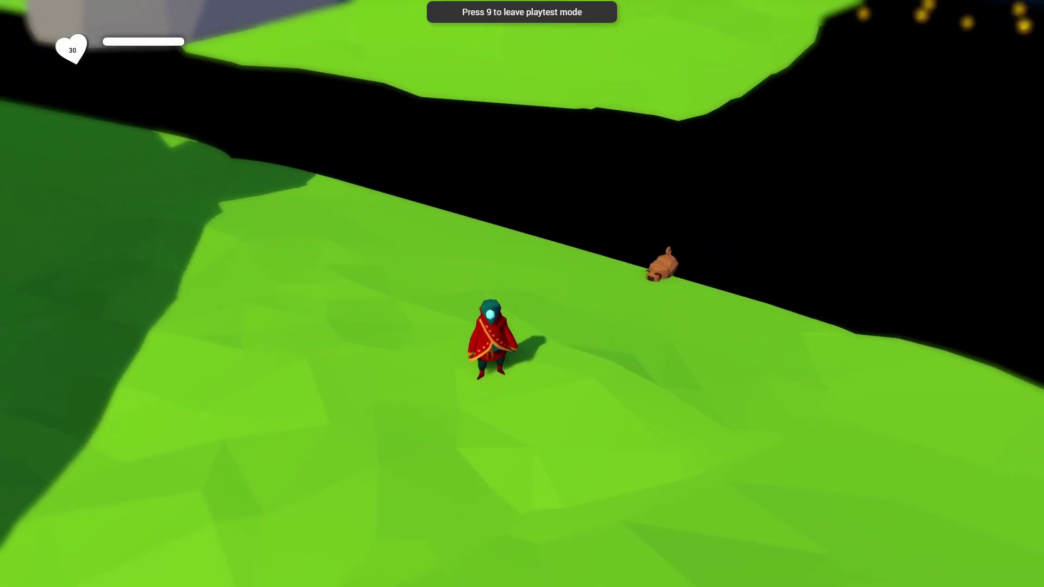
# - Test the pug's reaction to a jumping player on the grass and over the edge, and leave the playtest
pyautogui.press('d')
pyautogui.press('space')
pyautogui.press('space')
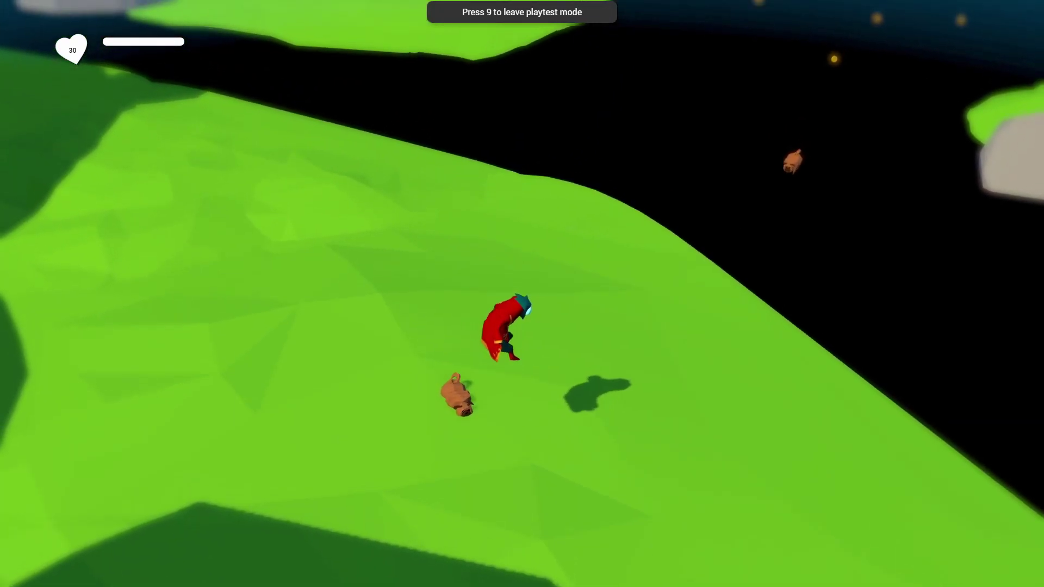
pyautogui.press('d')
pyautogui.press('space')
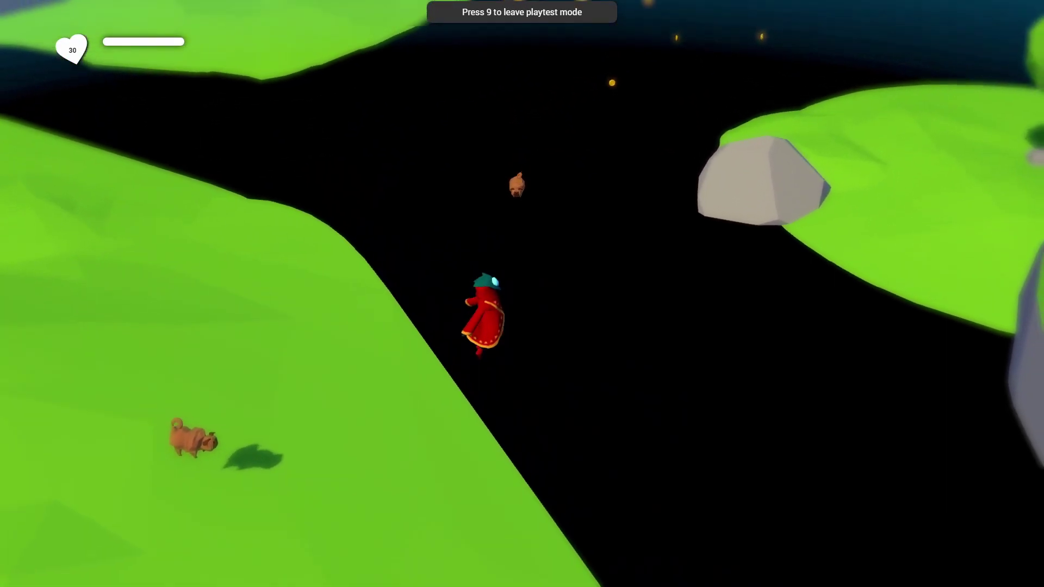
pyautogui.press('space')
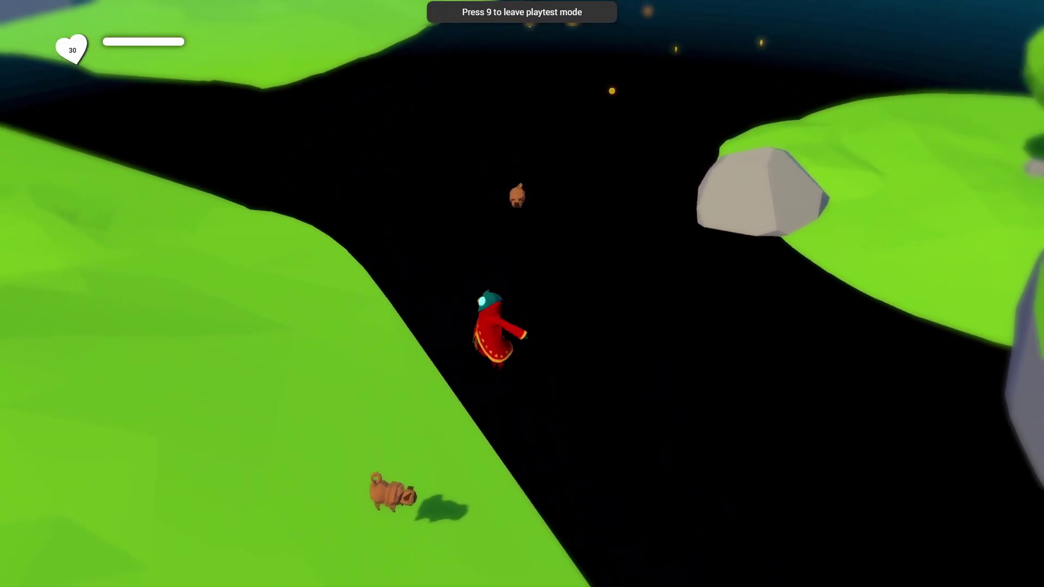
pyautogui.press('a')
pyautogui.press('d')
pyautogui.press('space')
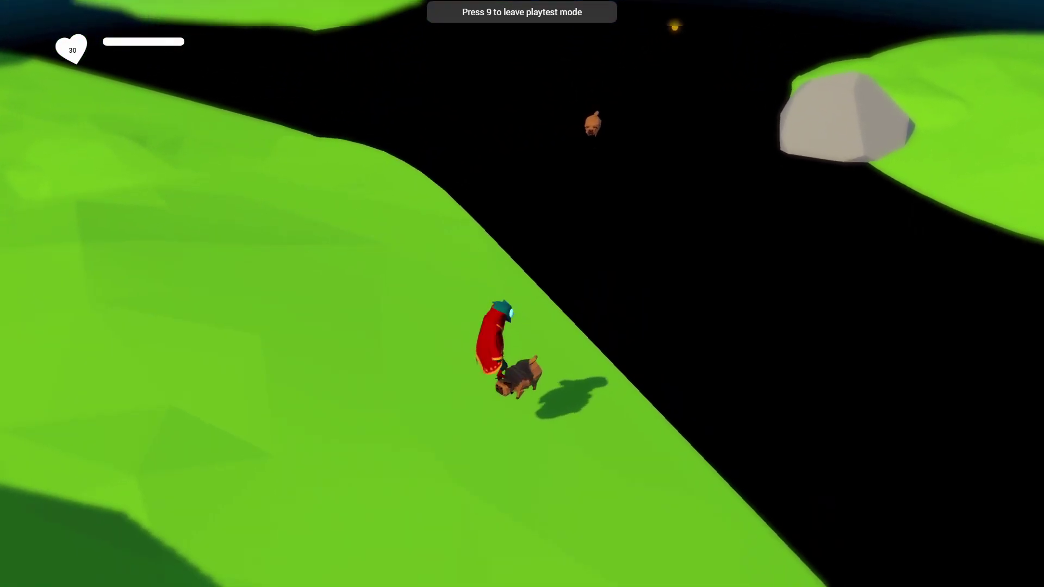
pyautogui.press('e')
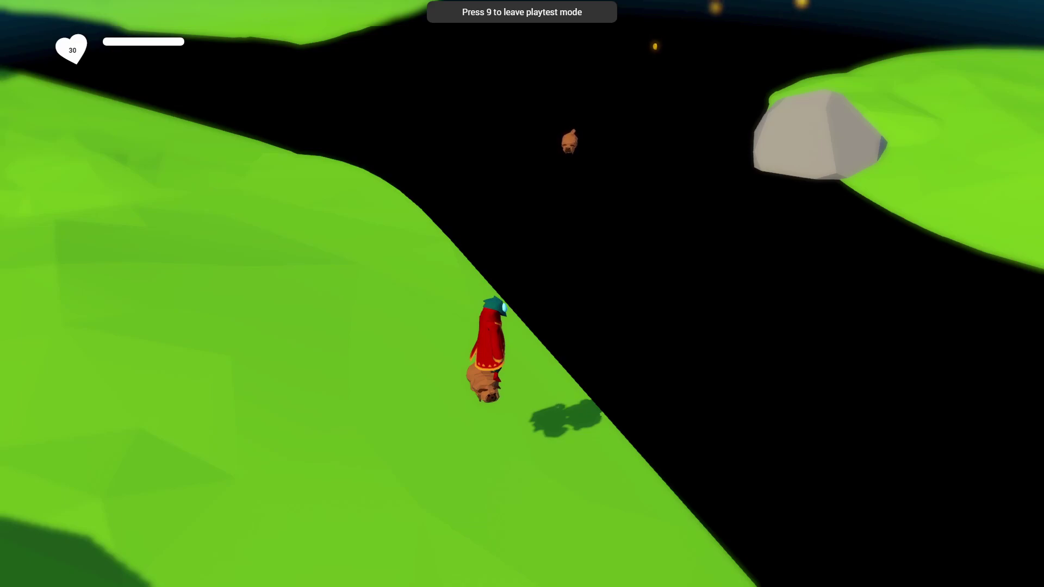
pyautogui.press('9')
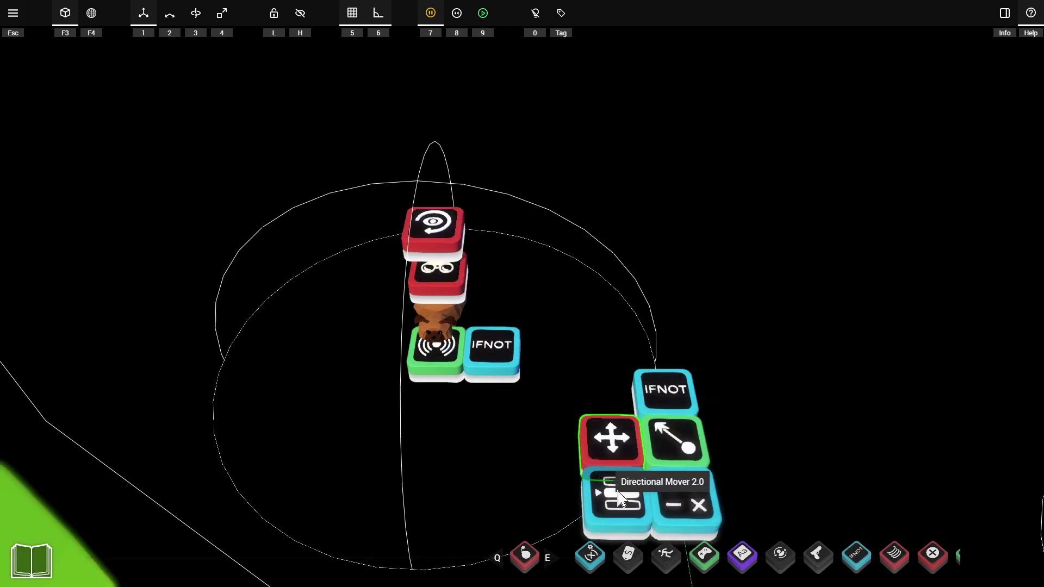
# - Place the Raycast upright beside the pug, pointing downward, and set its Length to 0.5
pyautogui.moveTo(674, 441); pyautogui.dragTo(329, 311)
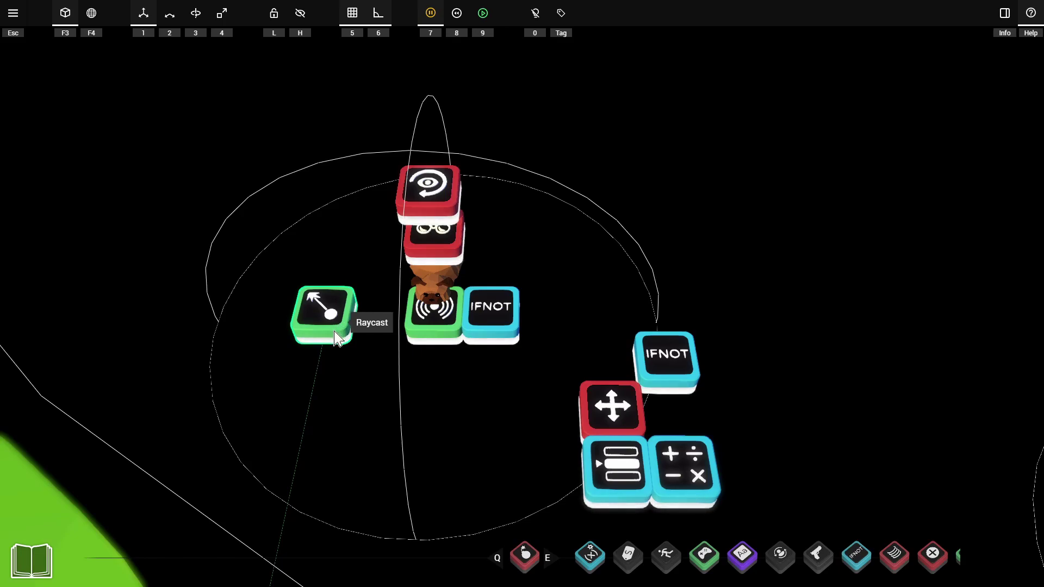
pyautogui.moveTo(323, 355); pyautogui.dragTo(348, 356, button='right')
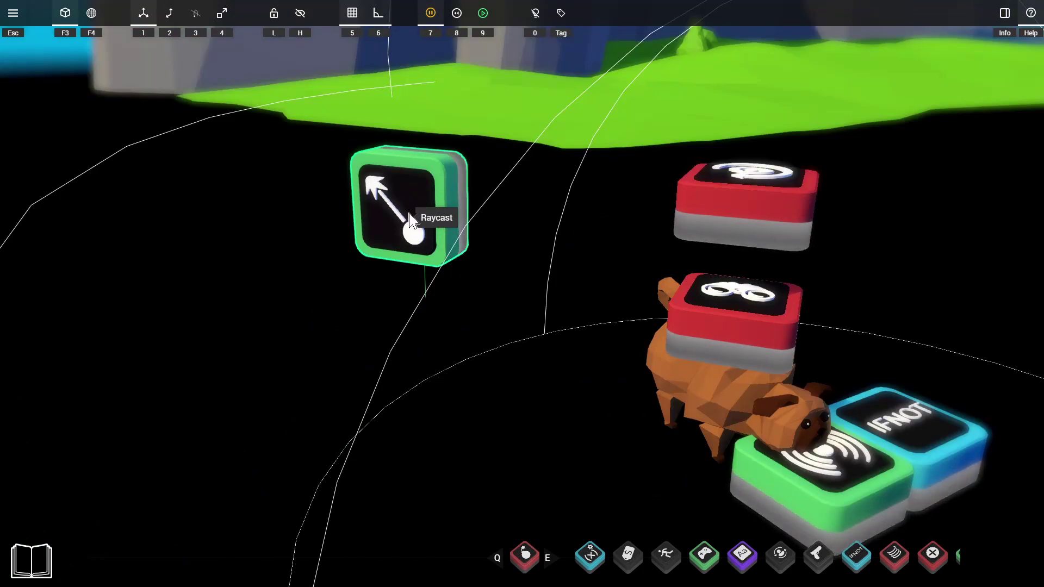
pyautogui.click(427, 264)
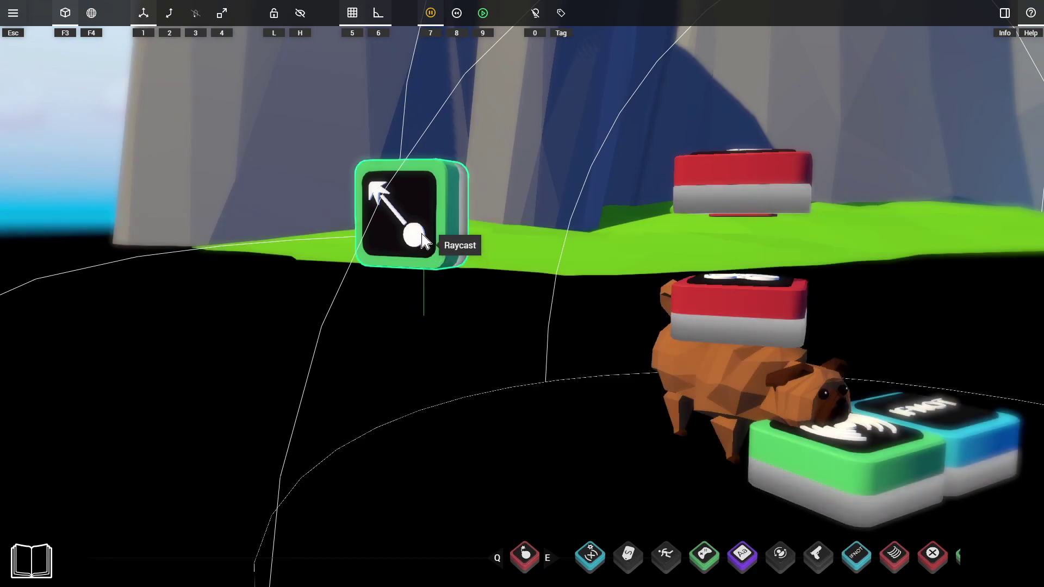
pyautogui.click(429, 248)
pyautogui.click(214, 203)
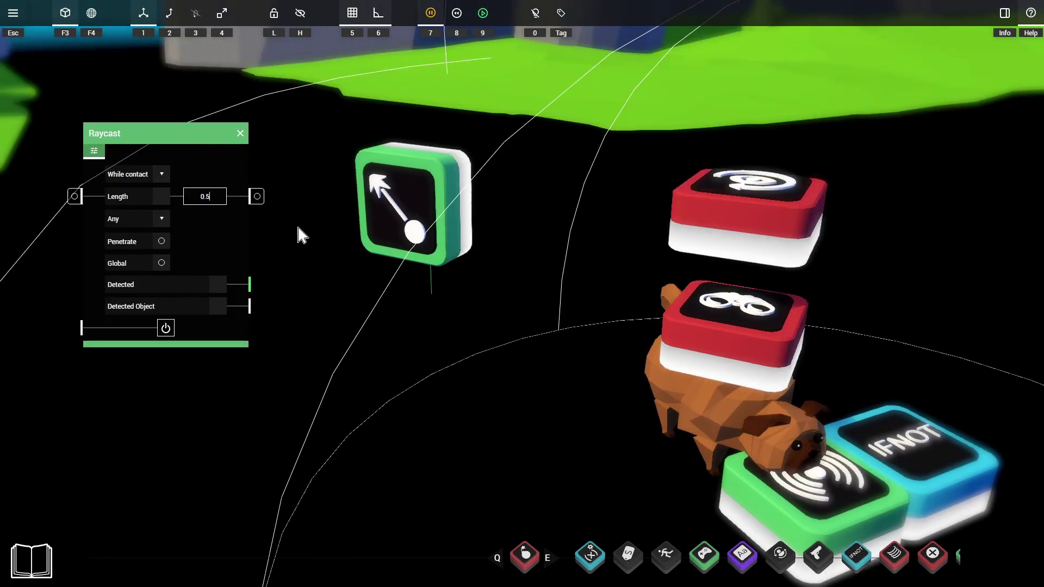
# - Move the Raycast directly against the pug's side and view its detection target options
pyautogui.press('2')
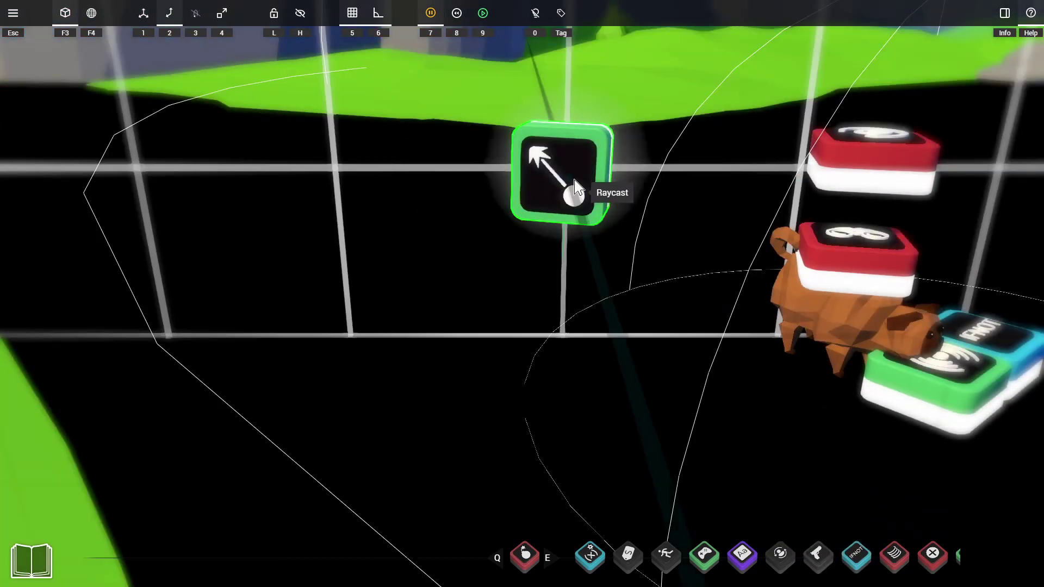
pyautogui.moveTo(574, 179); pyautogui.dragTo(583, 242)
pyautogui.press('d')
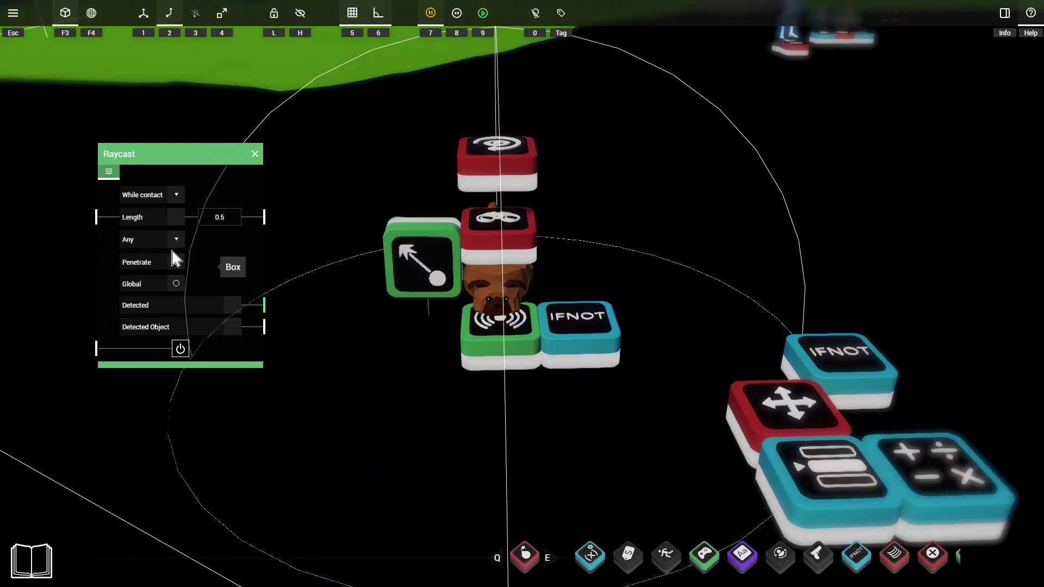
pyautogui.click(140, 244)
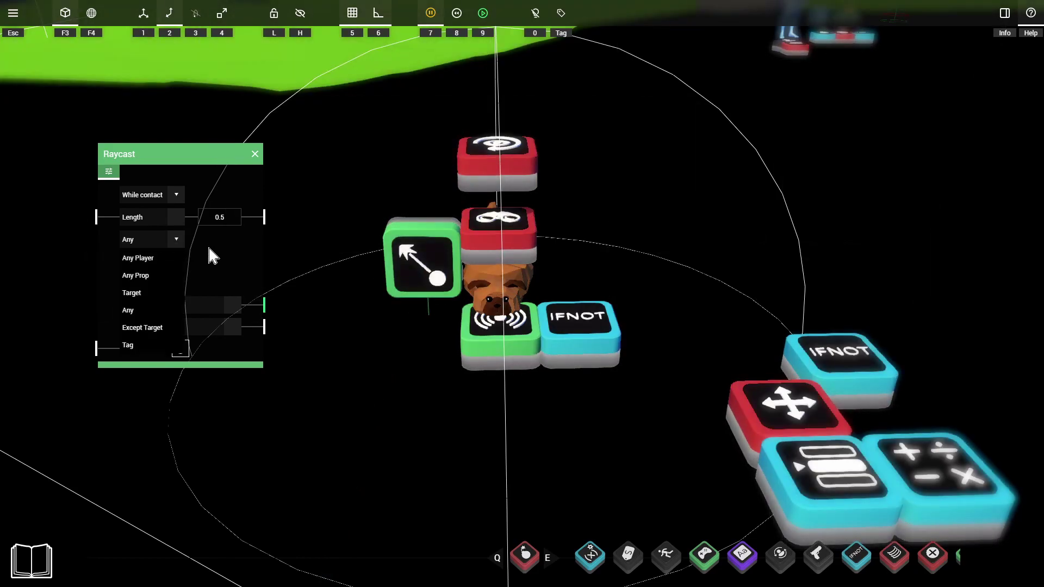
pyautogui.click(224, 250)
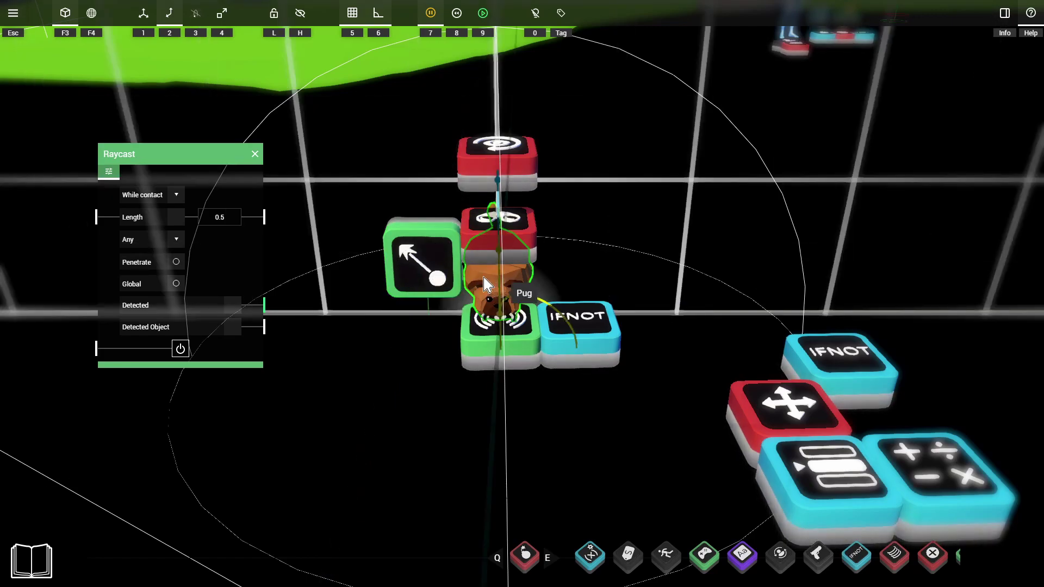
# - Place the spare IF NOT gate in front of the pug's sensor and wire the Raycast's Detected output to its IF input
pyautogui.press('1')
pyautogui.moveTo(237, 158); pyautogui.dragTo(261, 140)
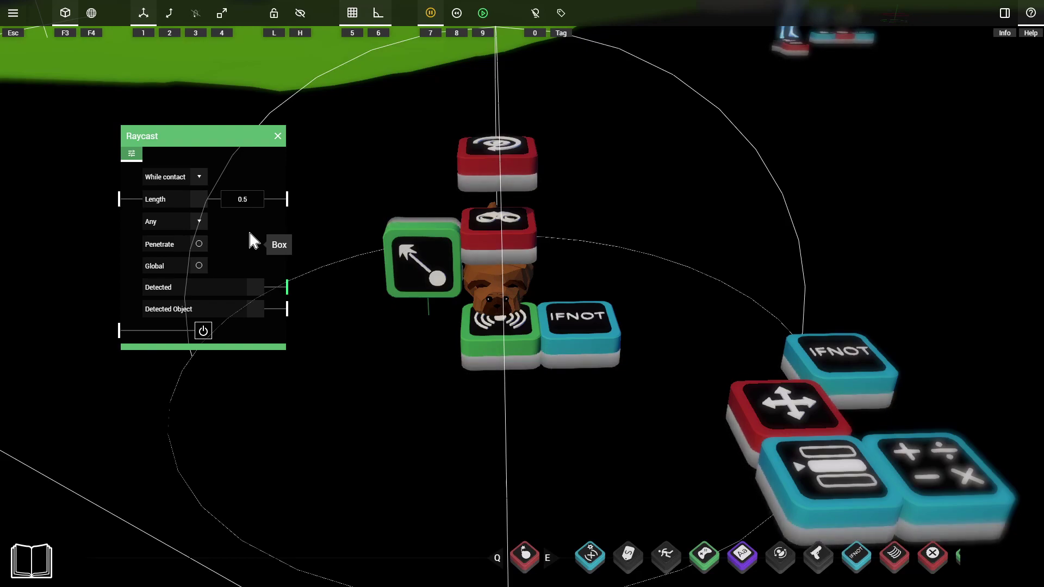
pyautogui.moveTo(862, 363); pyautogui.dragTo(424, 370)
pyautogui.press('Tab')
pyautogui.moveTo(275, 290); pyautogui.dragTo(367, 405)
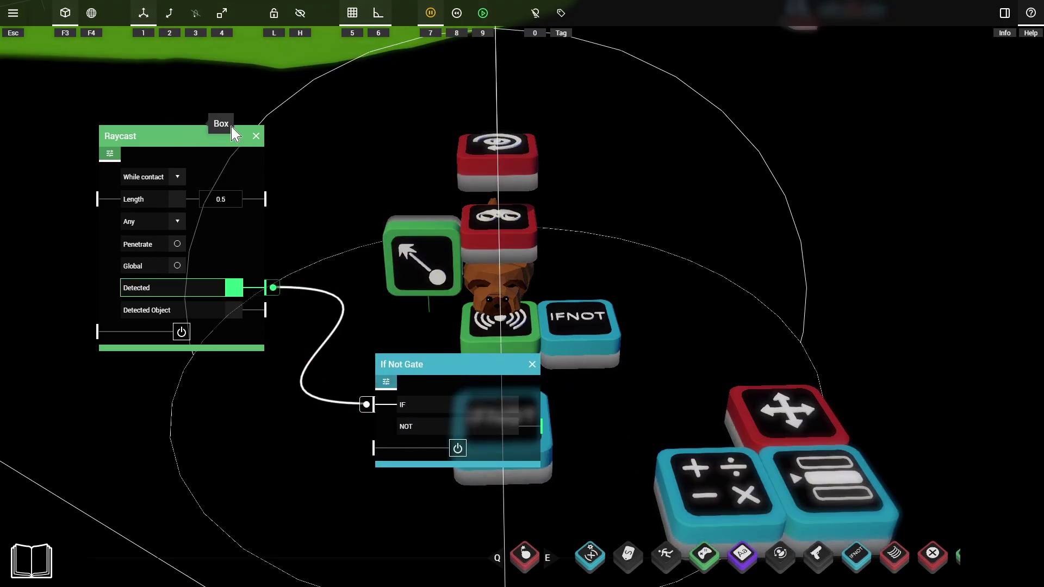
pyautogui.click(256, 136)
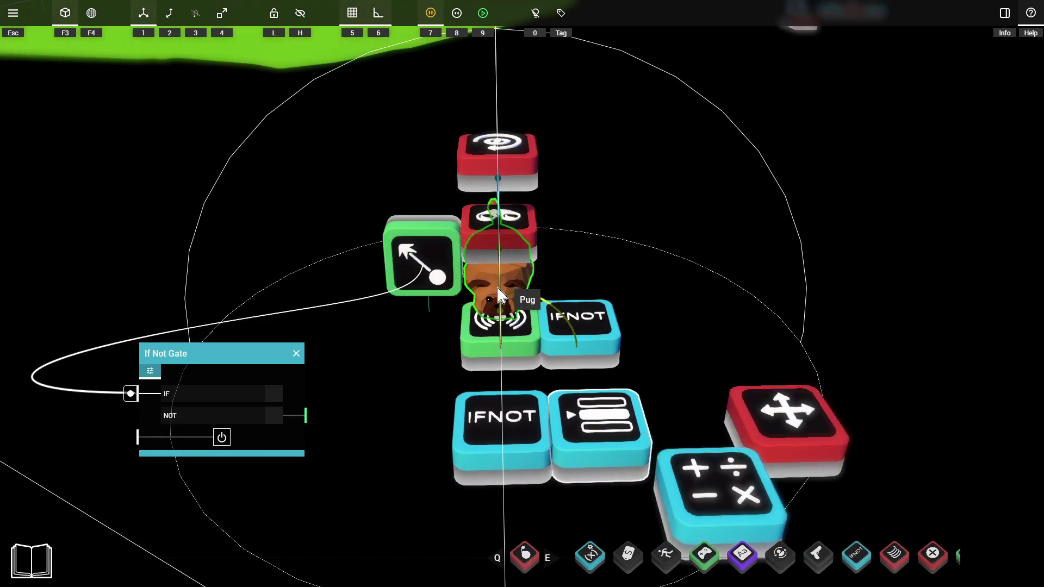
# - Wire the Raycast's Detected output to port 3 of the Selector and the new IF NOT gate's NOT output to port 1
pyautogui.click(423, 260)
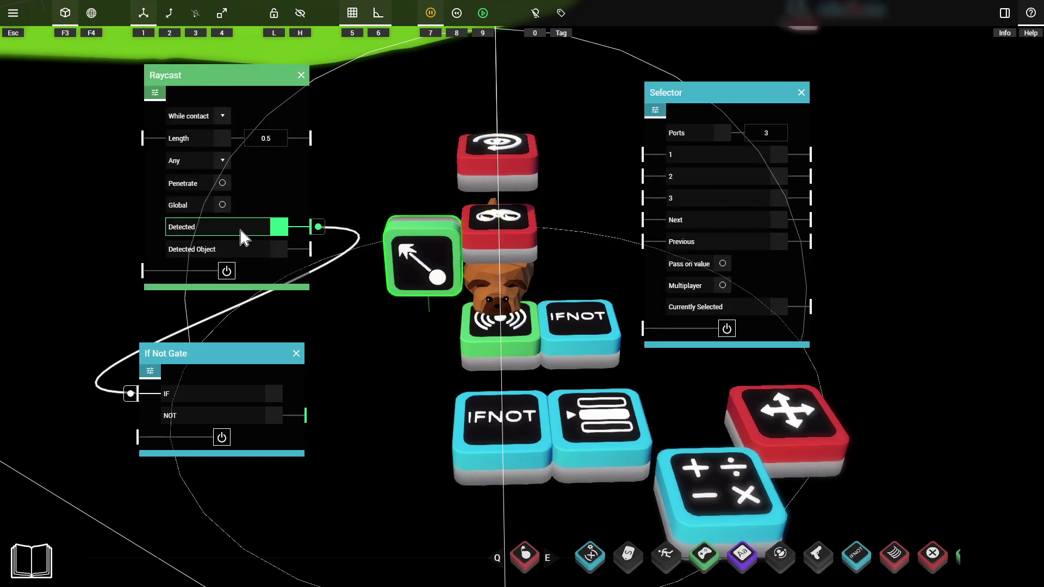
pyautogui.moveTo(345, 231); pyautogui.dragTo(635, 198)
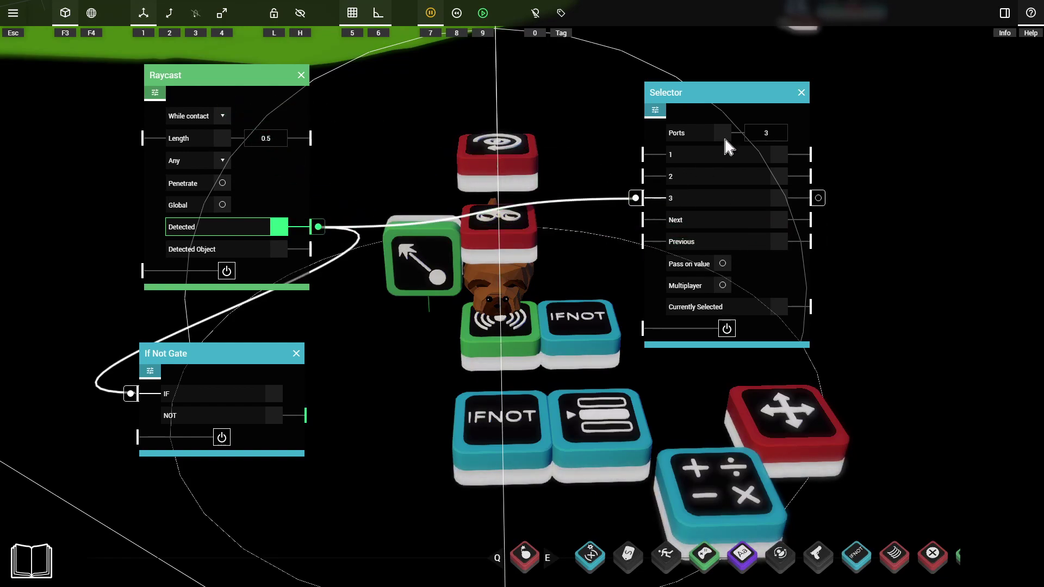
pyautogui.moveTo(315, 419); pyautogui.dragTo(634, 156)
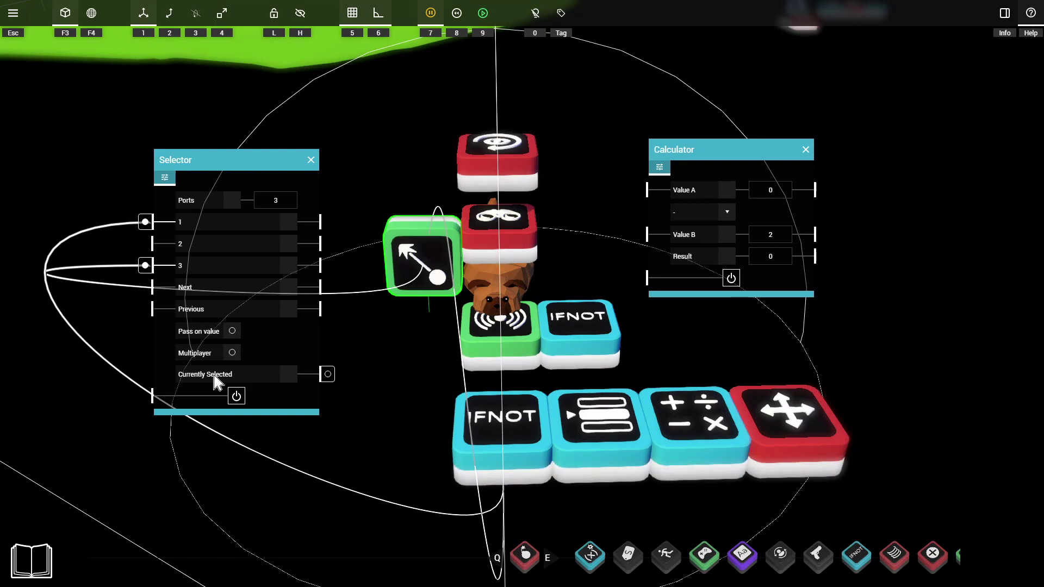
# - Wire the Selector's Currently Selected output to the Calculator's Value A, keeping subtraction as the operation
pyautogui.moveTo(329, 374); pyautogui.dragTo(641, 190)
pyautogui.click(707, 213)
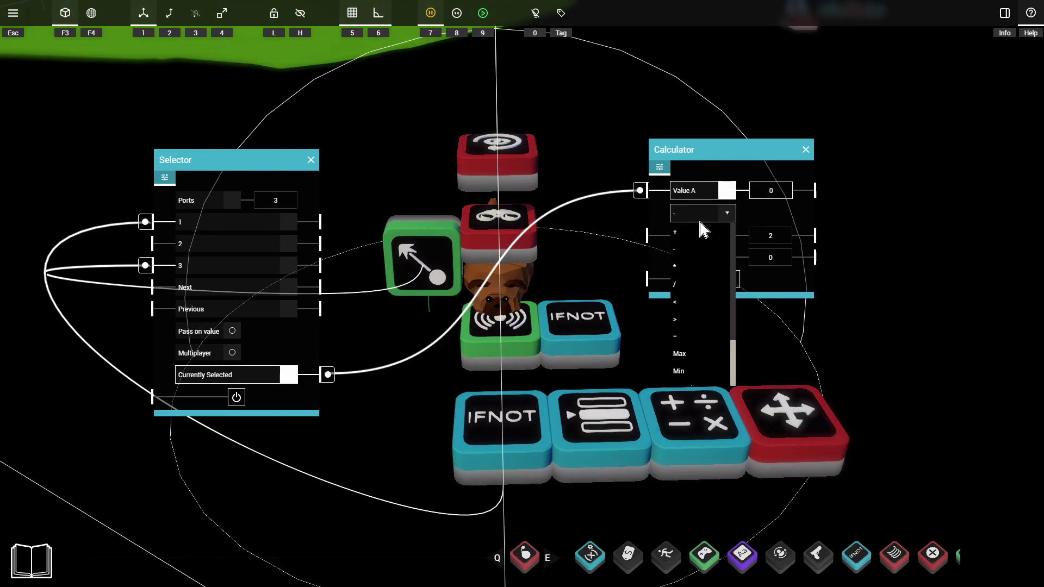
pyautogui.click(700, 253)
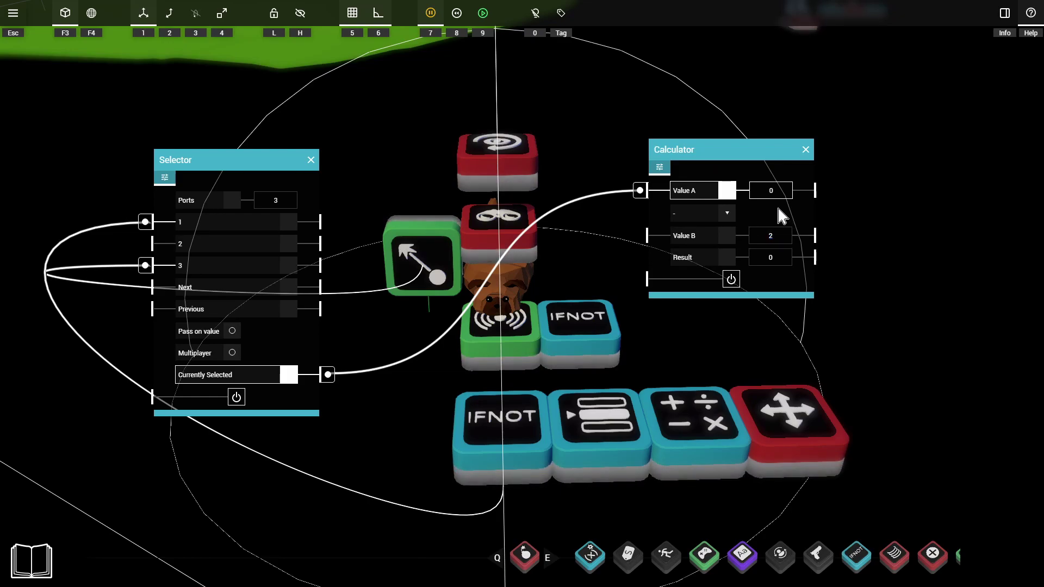
# - Open the Directional Mover's settings and wire the Calculator's Result output to its Speed input
pyautogui.click(786, 412)
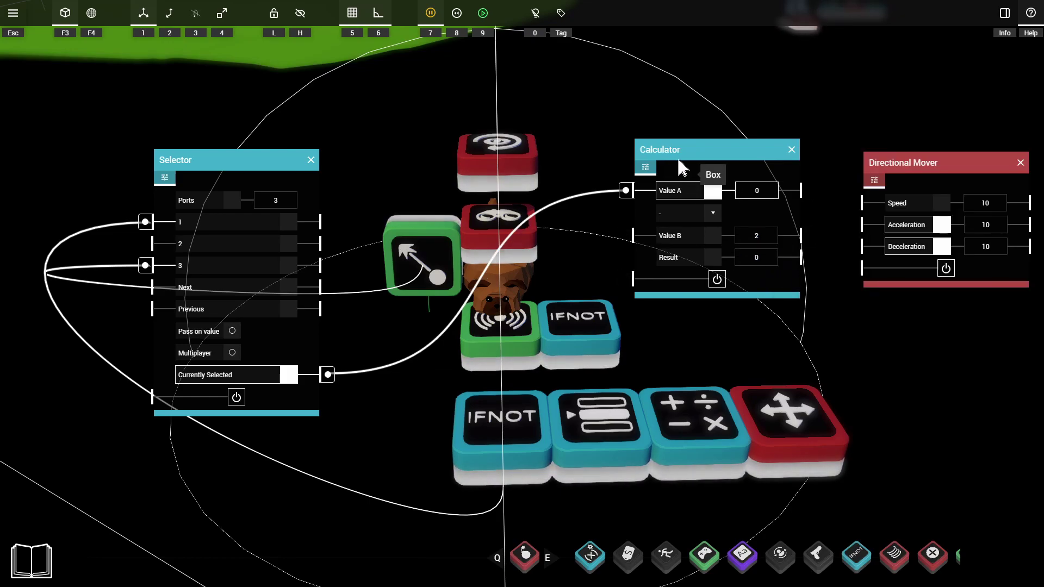
pyautogui.moveTo(809, 257); pyautogui.dragTo(854, 206)
pyautogui.moveTo(932, 169); pyautogui.dragTo(949, 152)
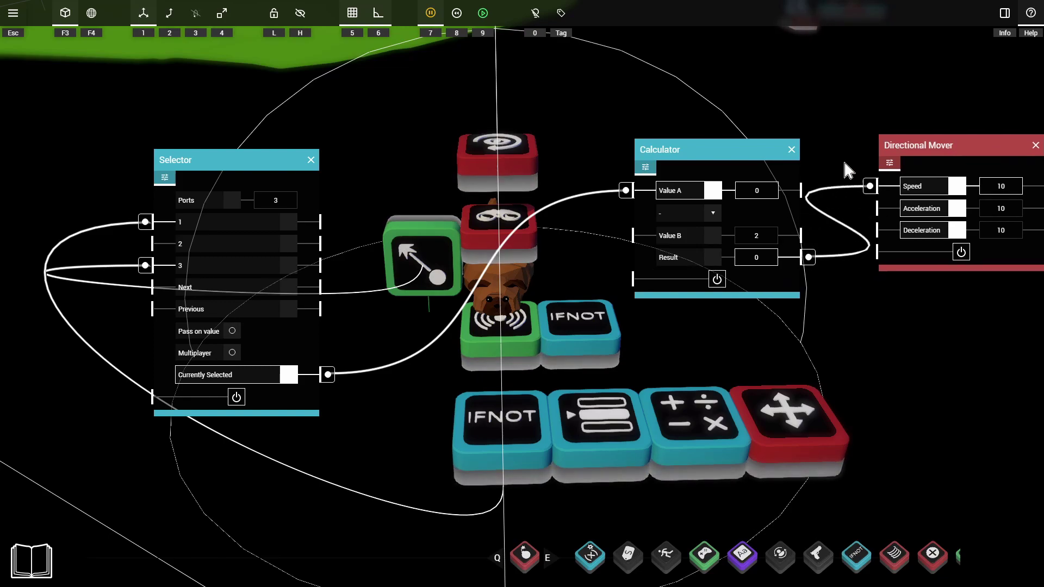
pyautogui.moveTo(734, 152); pyautogui.dragTo(682, 114)
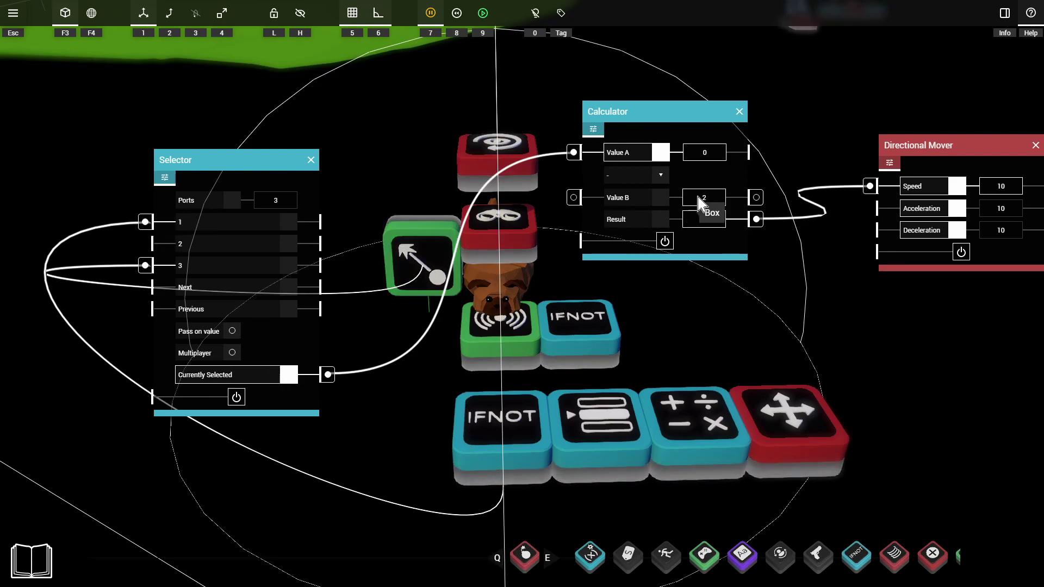
pyautogui.moveTo(991, 152); pyautogui.dragTo(970, 149)
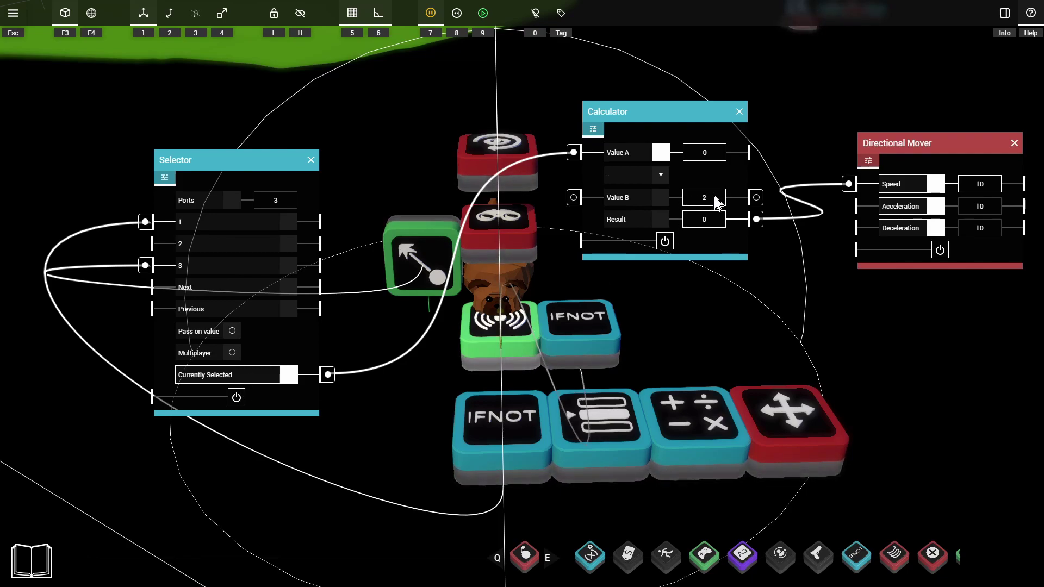
pyautogui.click(980, 185)
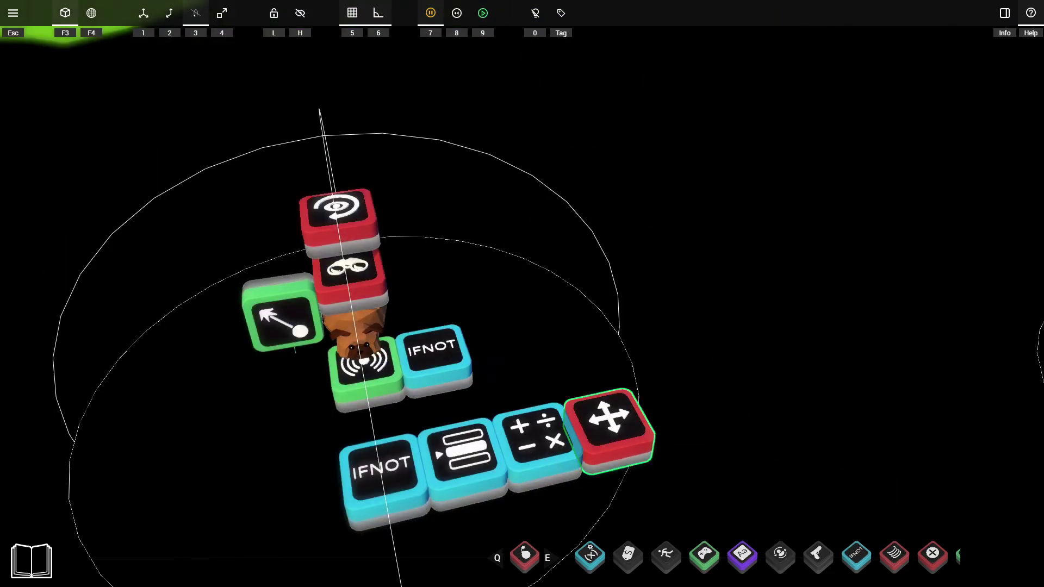
# - Stand the Directional Mover upright beside the Calculator so its main arrow points upward
pyautogui.moveTo(601, 420); pyautogui.dragTo(604, 463)
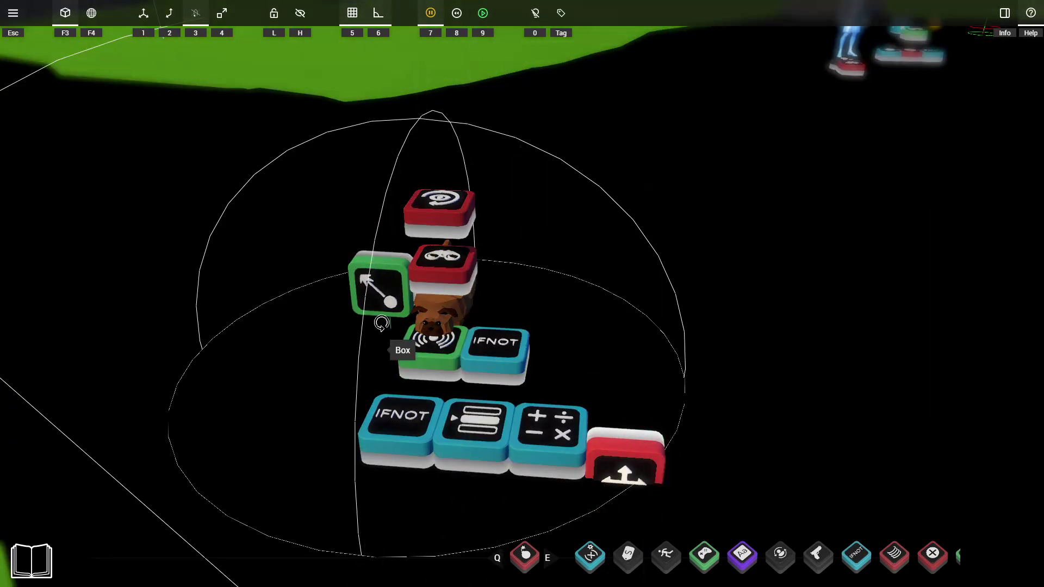
pyautogui.press('1')
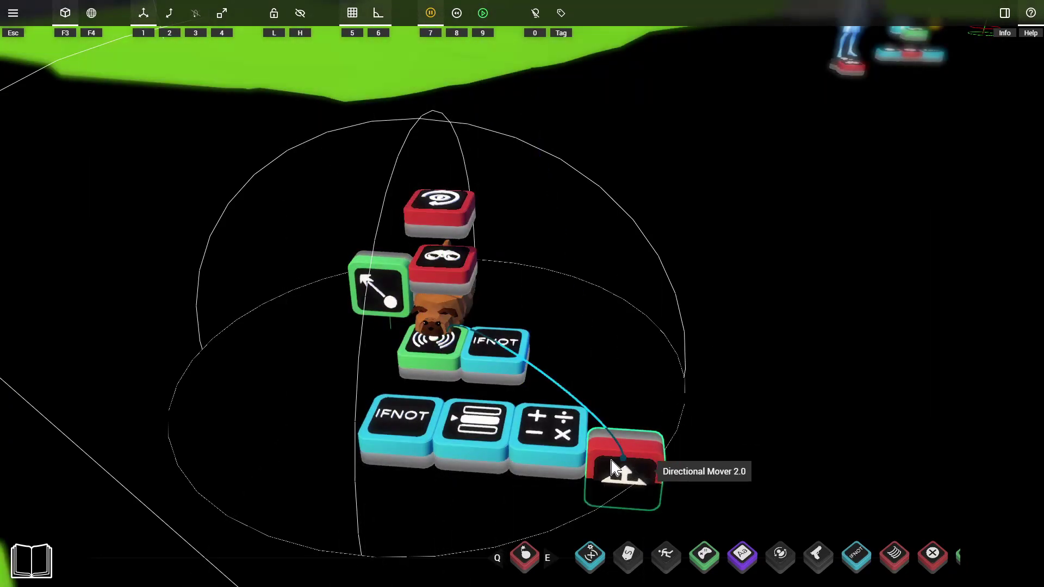
pyautogui.click(627, 467)
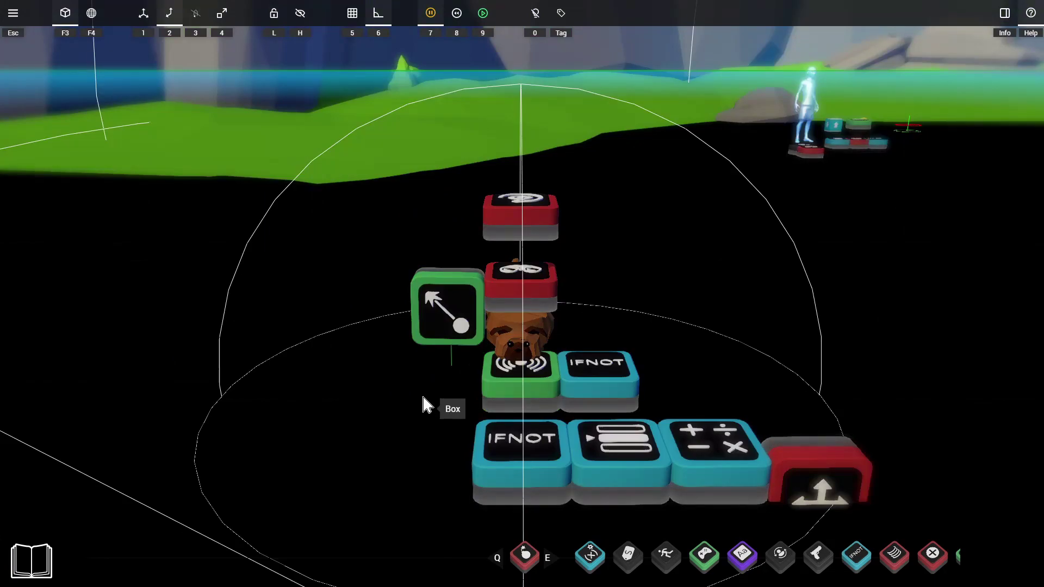
# - Raise the Raycast slightly beside the pug with grid snapping off and check its height from a low angle
pyautogui.click(443, 326)
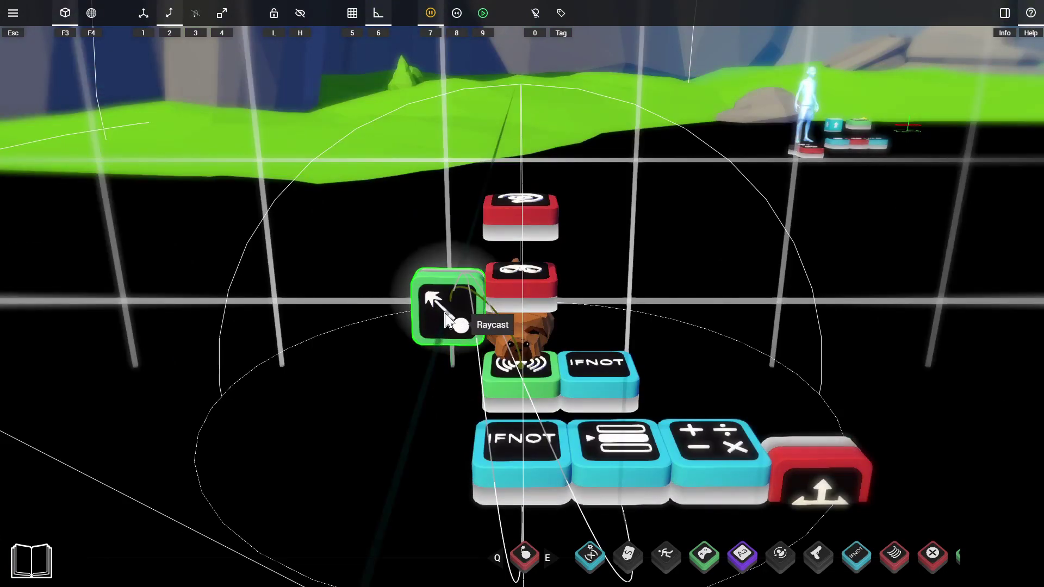
pyautogui.click(358, 13)
pyautogui.moveTo(454, 325); pyautogui.dragTo(453, 317)
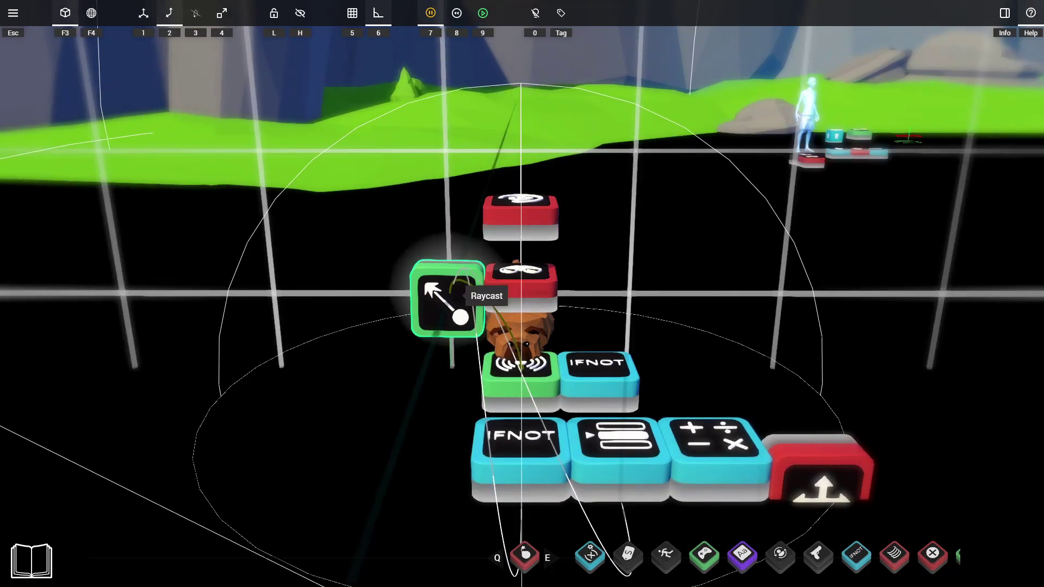
pyautogui.moveTo(448, 283); pyautogui.dragTo(448, 229, button='middle')
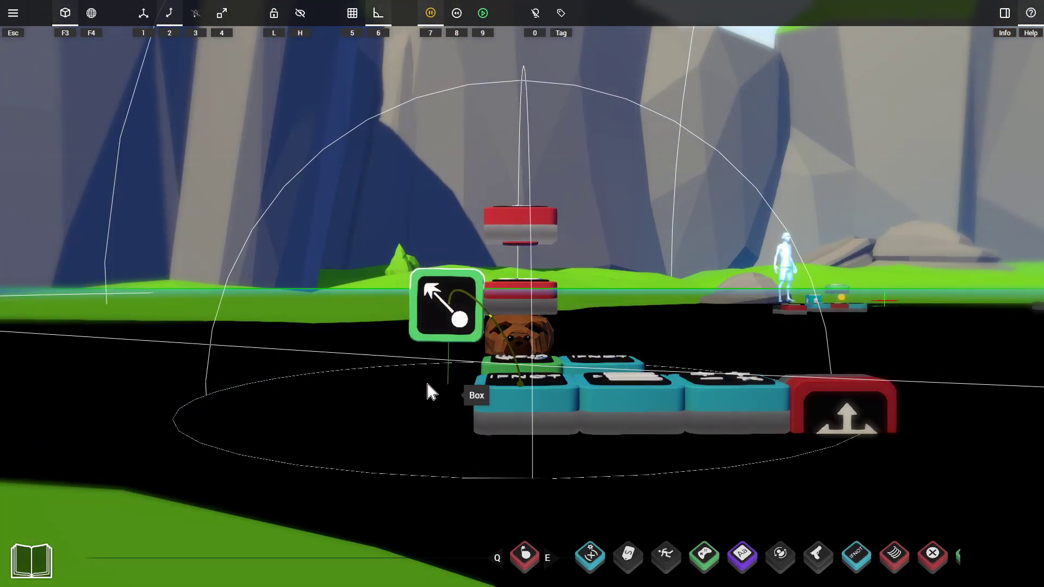
pyautogui.moveTo(428, 384); pyautogui.dragTo(426, 389, button='middle')
pyautogui.press('7')
pyautogui.scroll(2, 427, 389)
# - Wire the NOT output of the IF NOT gate beside the sensor to the Directional Mover's power input
pyautogui.moveTo(429, 376); pyautogui.dragTo(598, 462, button='right')
pyautogui.press('1')
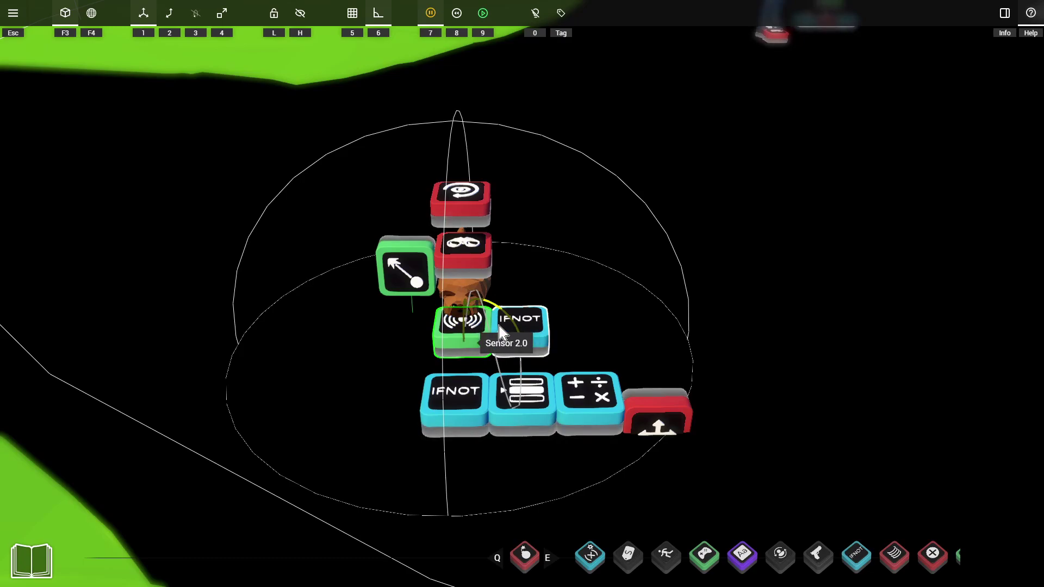
pyautogui.click(526, 332)
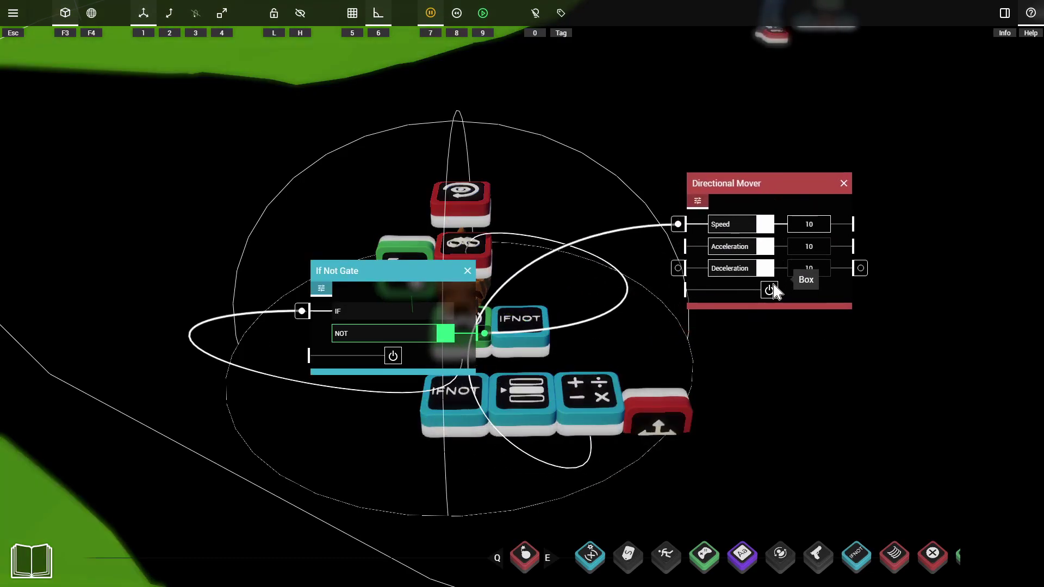
pyautogui.click(488, 330)
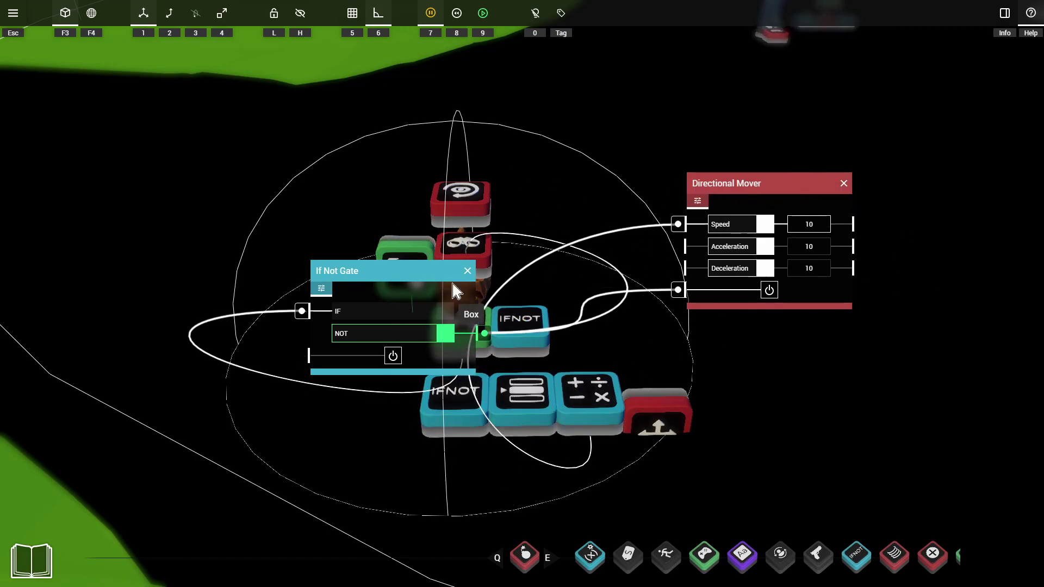
pyautogui.click(467, 271)
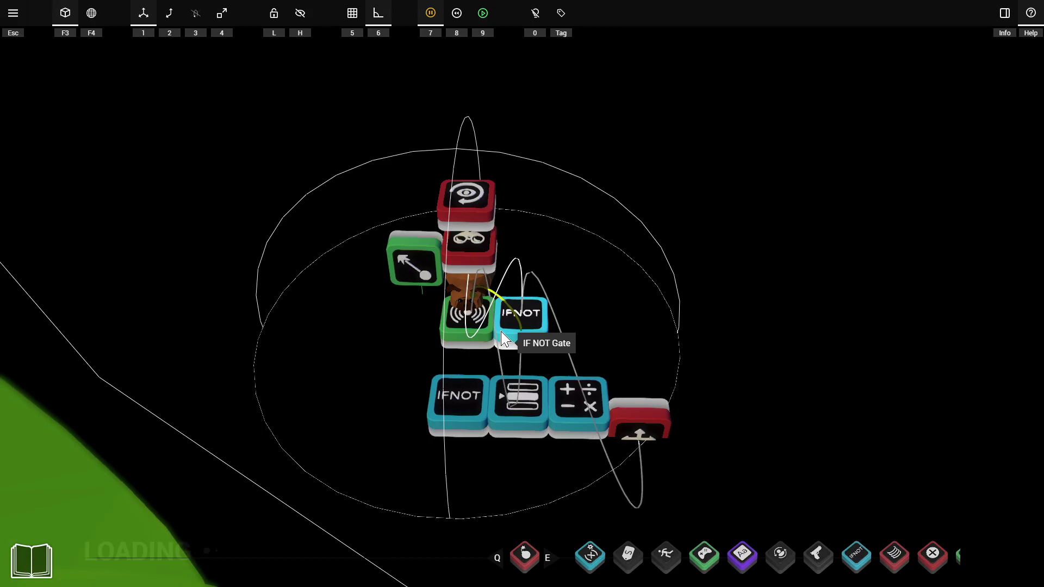
# - Playtest the level, running and jumping over the grassy hill and past its edge to check how the pug follows and adjusts its height
pyautogui.press('9')
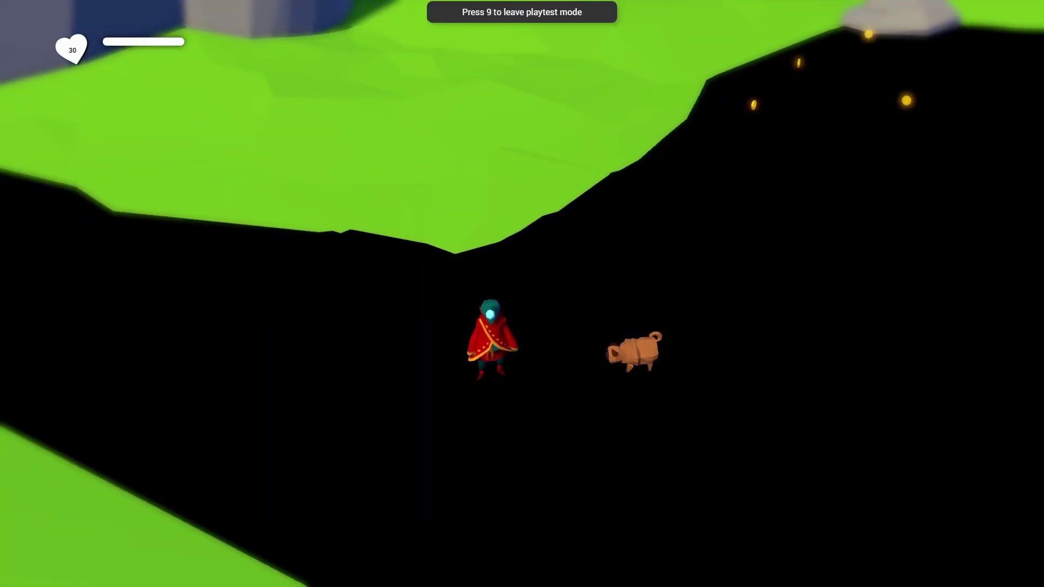
pyautogui.press('s')
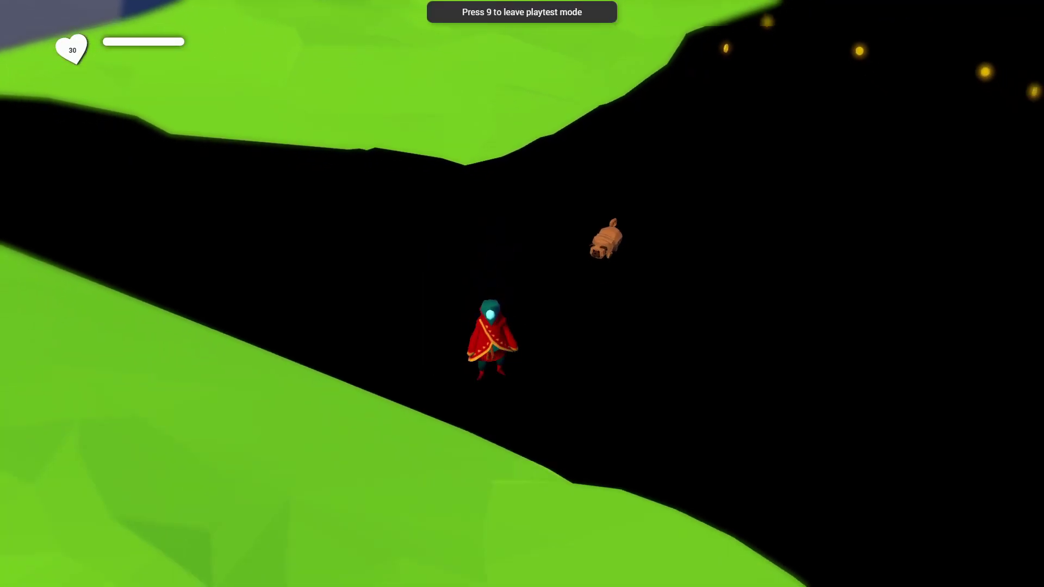
pyautogui.press('s')
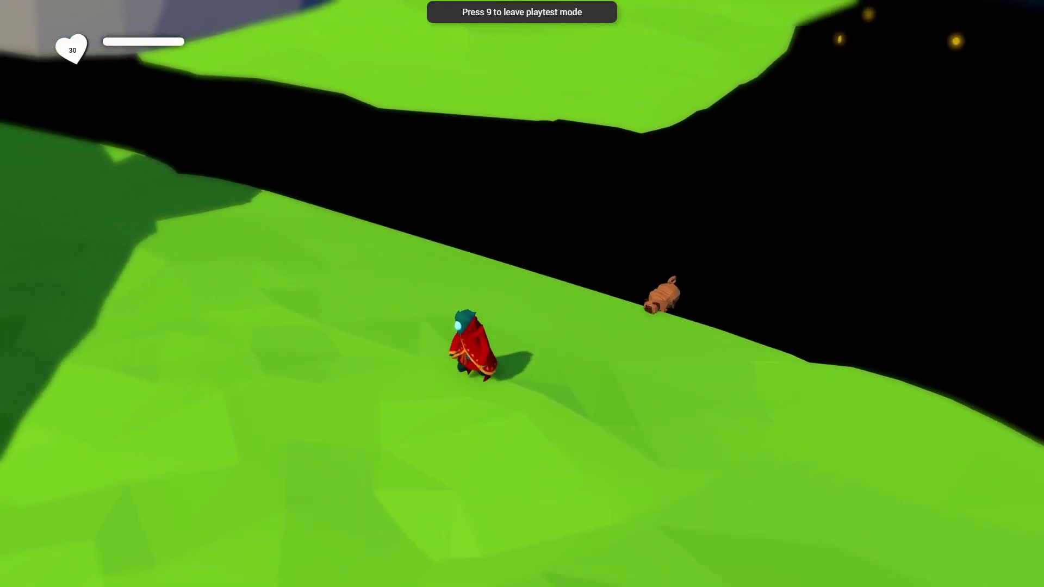
pyautogui.press('s')
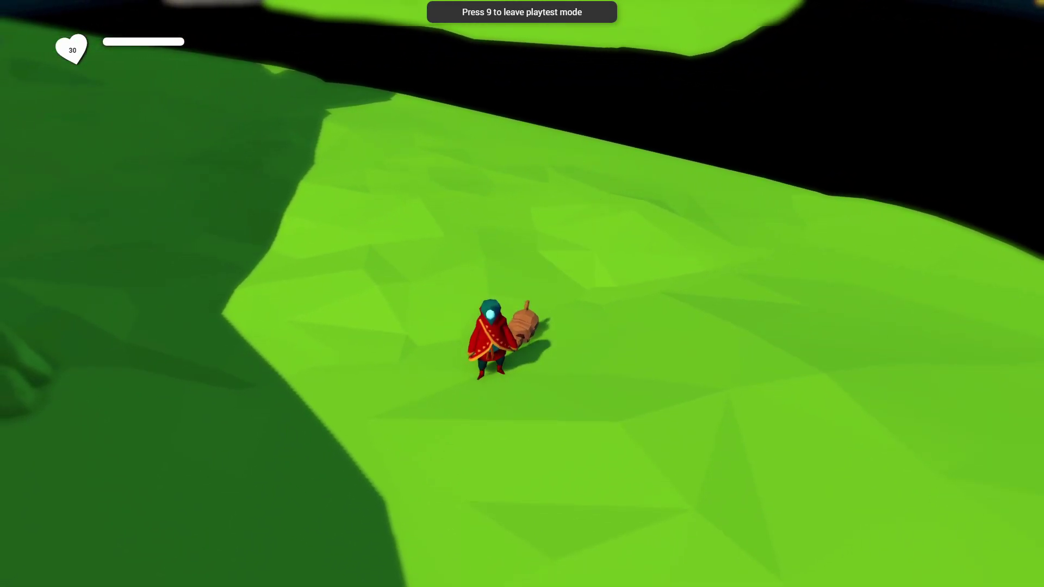
pyautogui.press('space')
pyautogui.press('d')
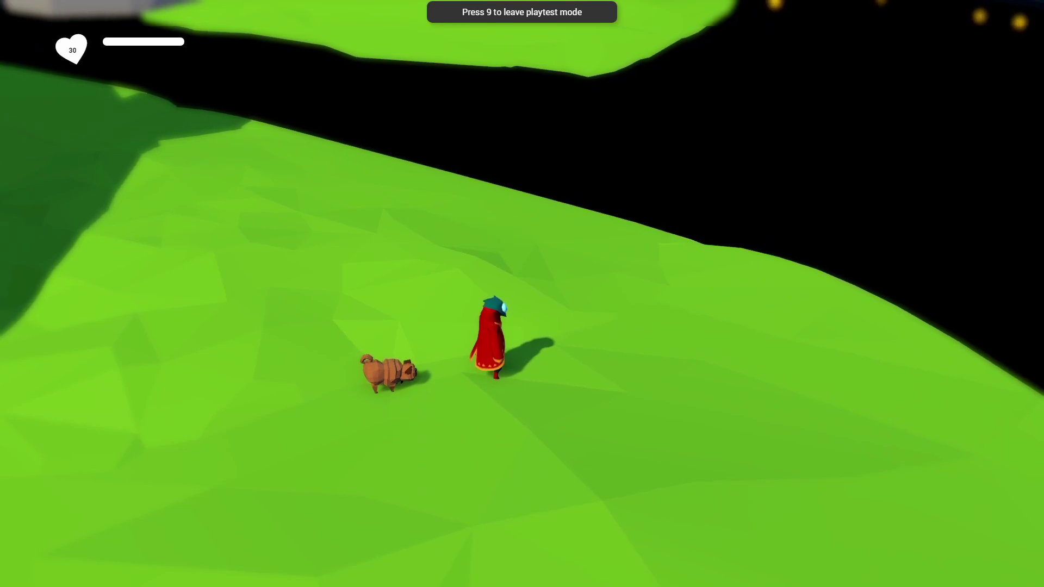
pyautogui.press('d')
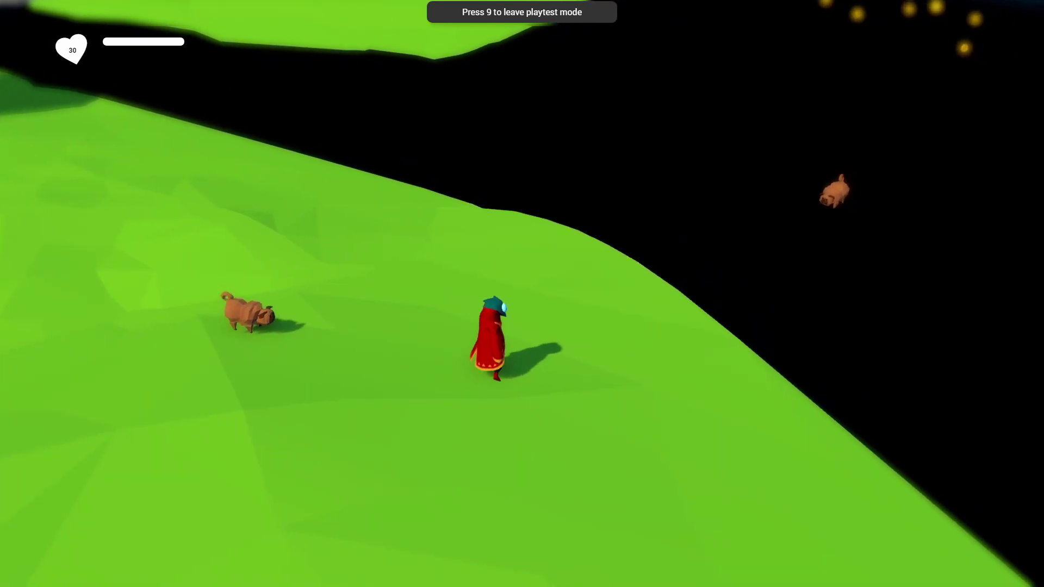
pyautogui.press('d')
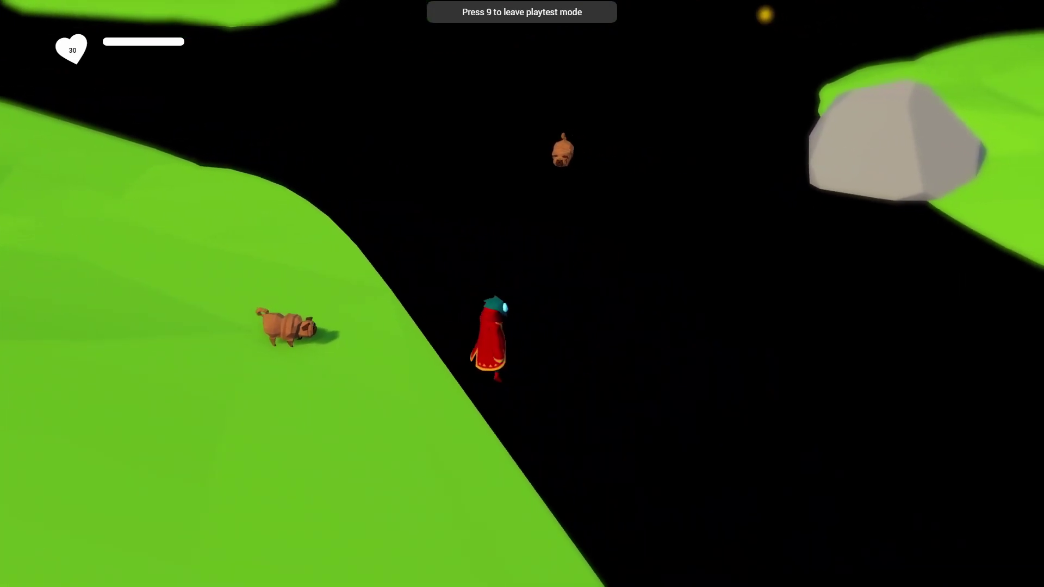
pyautogui.press('d')
pyautogui.press('space')
pyautogui.press('d')
pyautogui.press('w')
pyautogui.press('d')
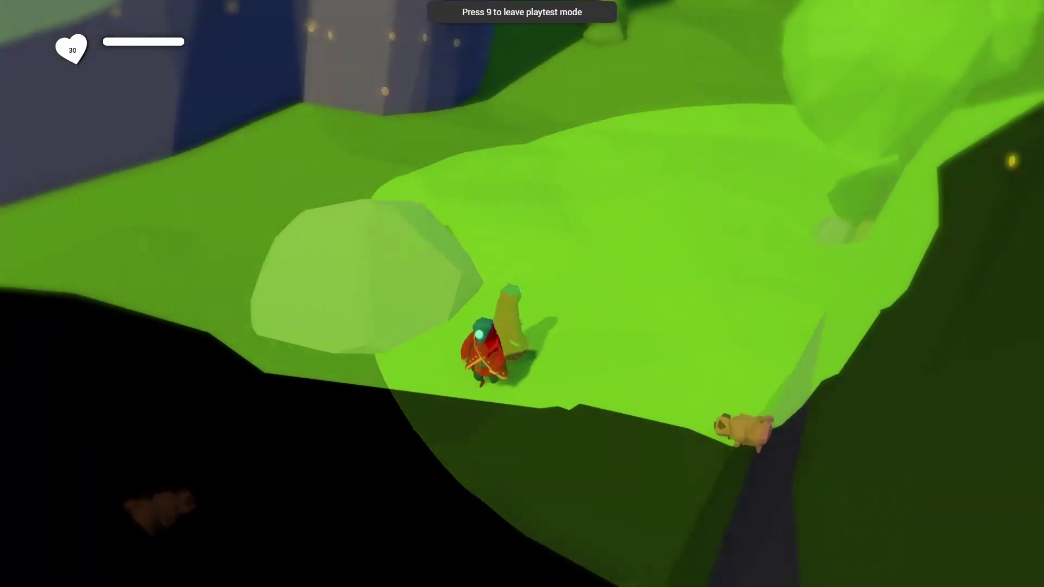
# - Walk the player from the black ground up onto the grass to check the pug's climbing, and leave the playtest
pyautogui.press('s')
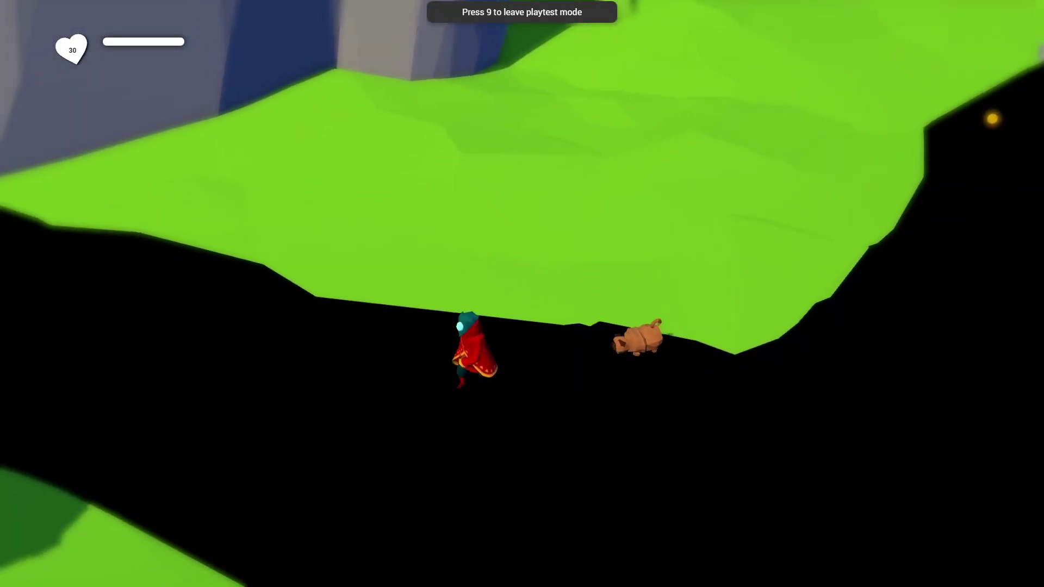
pyautogui.press('a')
pyautogui.press('d')
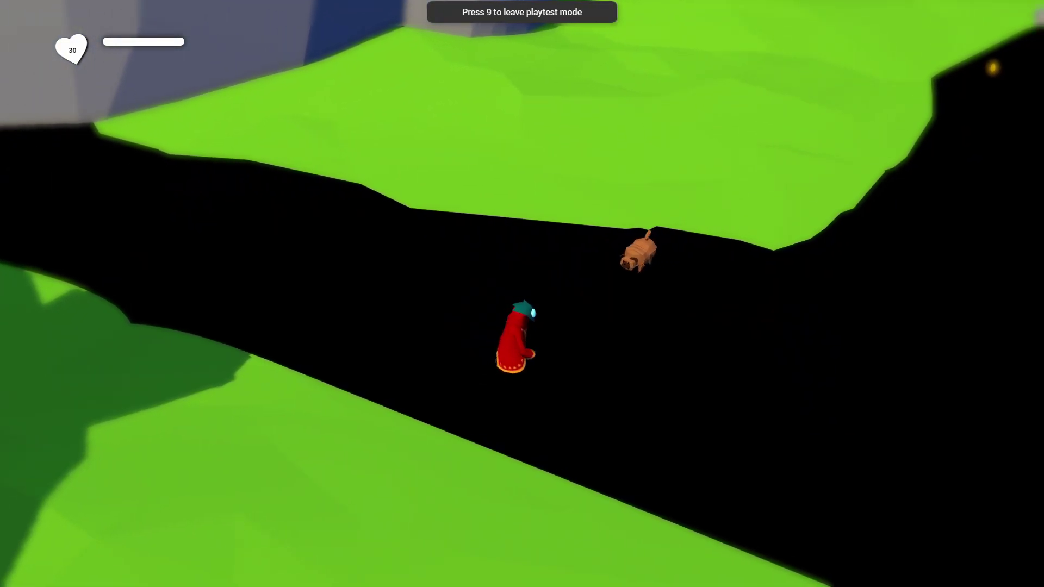
pyautogui.press('s')
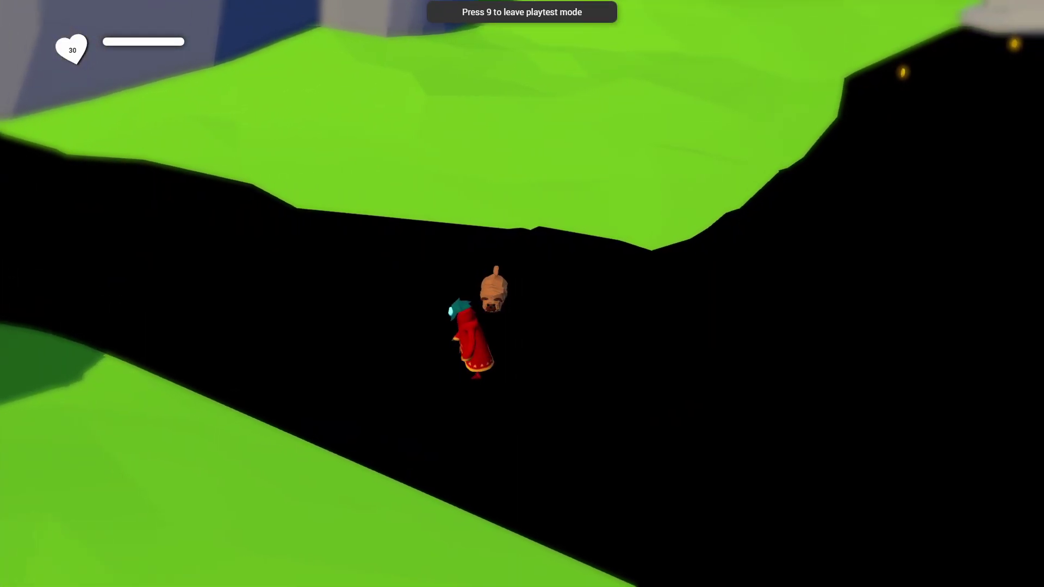
pyautogui.press('s')
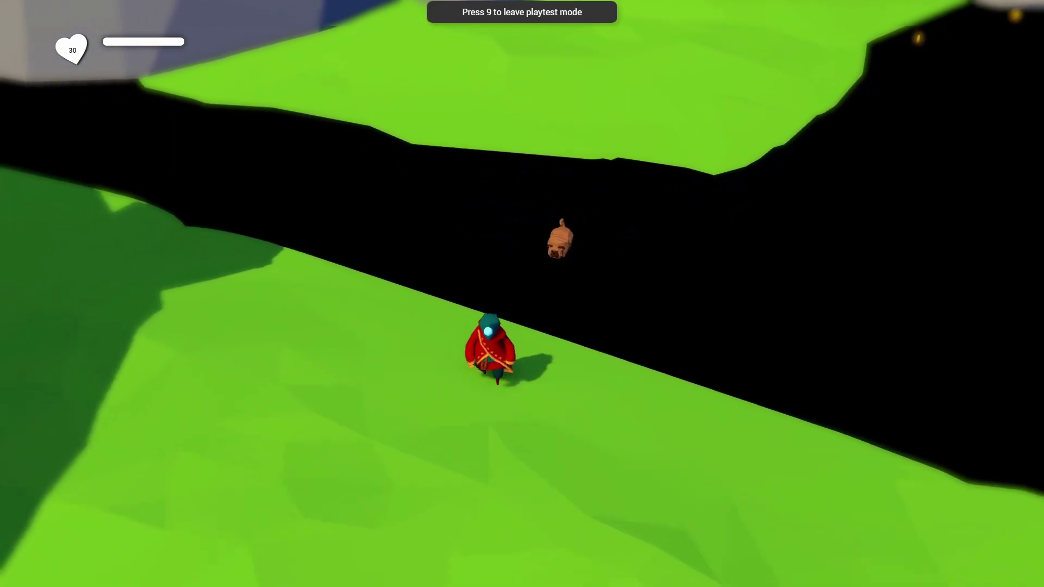
pyautogui.press('d')
pyautogui.press('a')
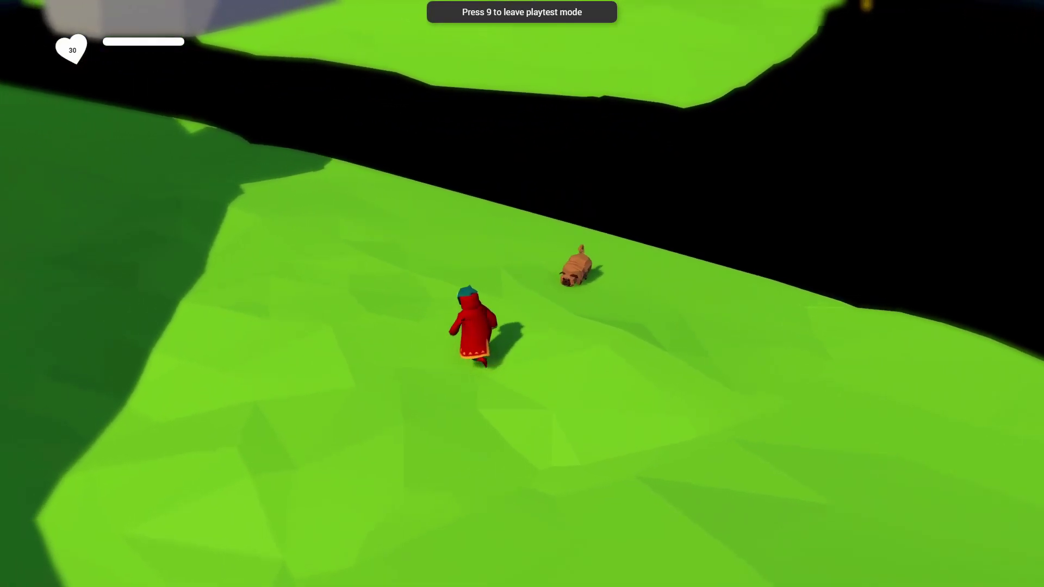
pyautogui.press('9')
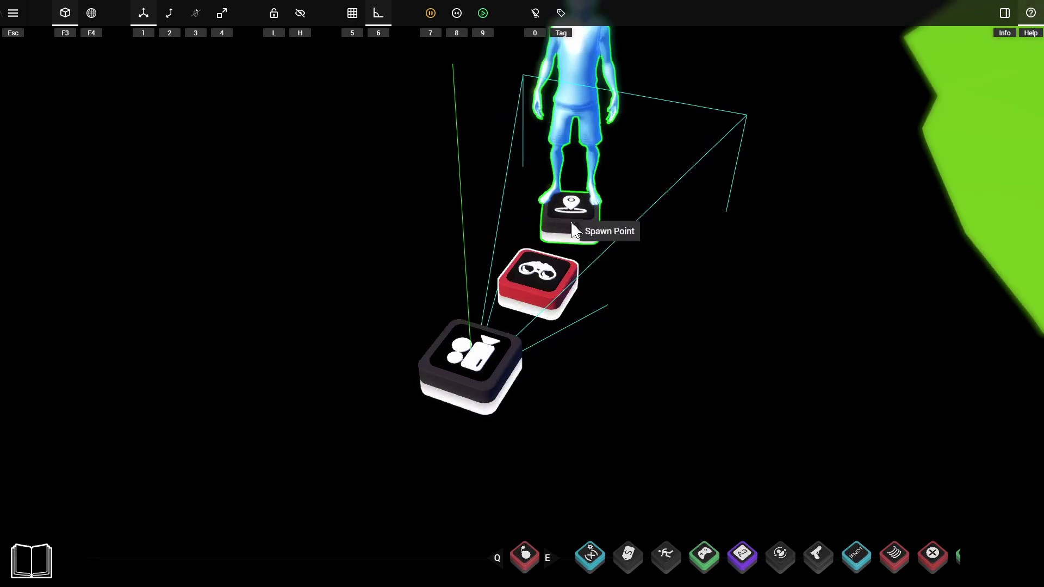
# - Open the settings of the Camera behind the Spawn Point and preview its view with Test Camera
pyautogui.click(481, 370)
pyautogui.moveTo(520, 340); pyautogui.dragTo(736, 212)
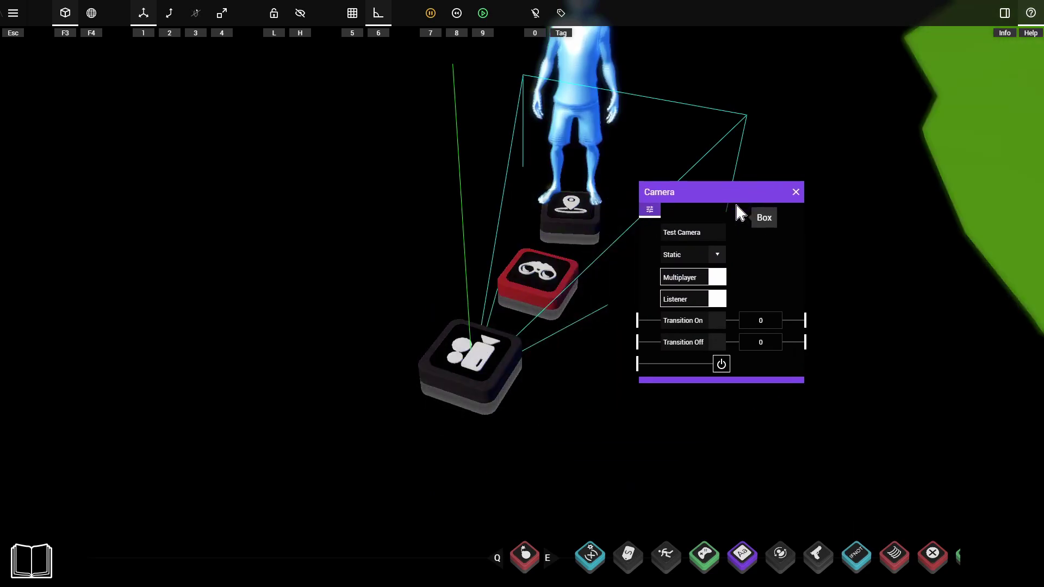
pyautogui.click(699, 234)
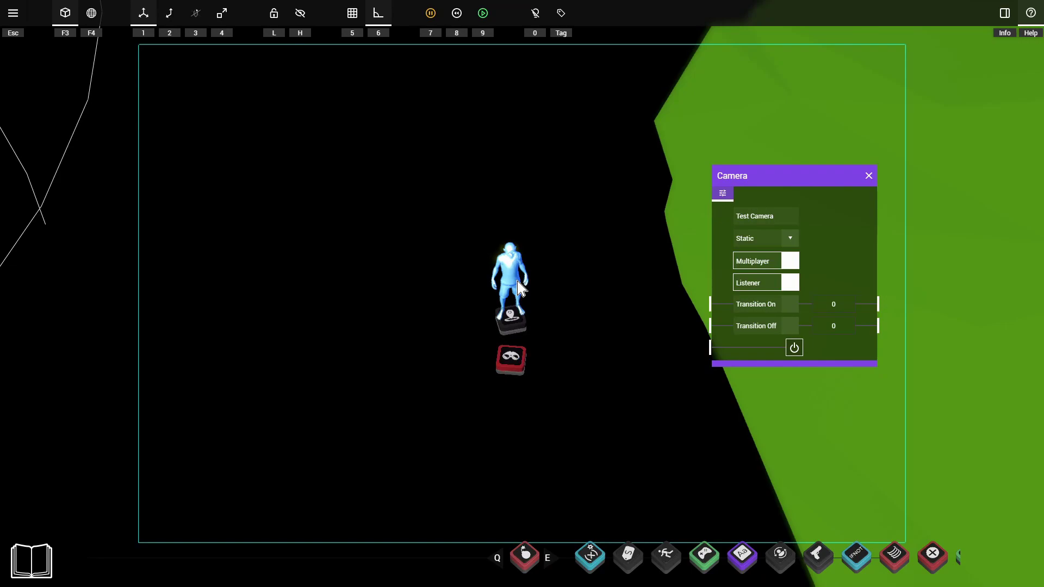
pyautogui.click(615, 270)
pyautogui.click(595, 269)
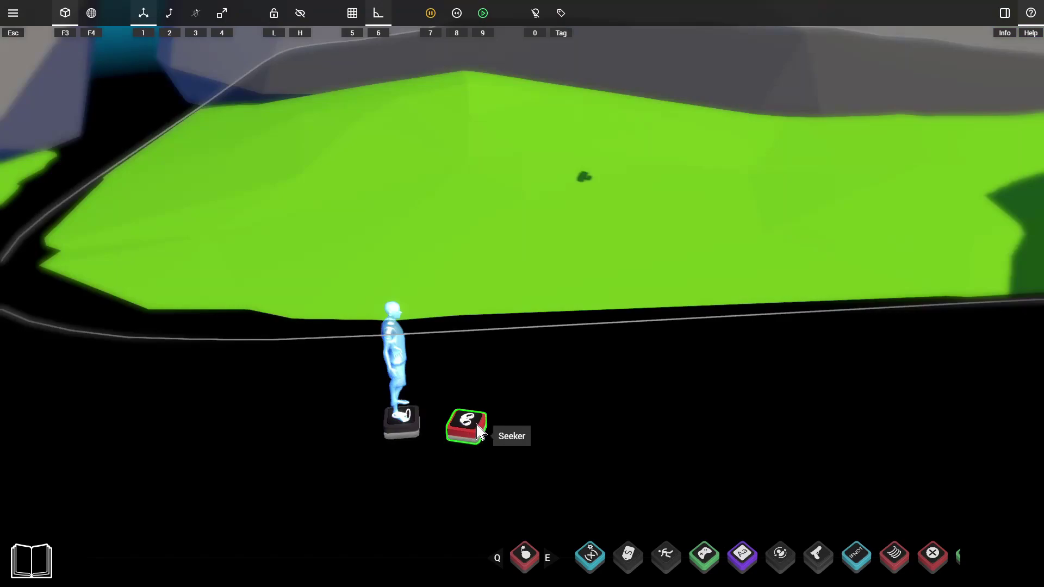
# - Move the Seeker directly against the base of the Spawn Point
pyautogui.press('2')
pyautogui.moveTo(466, 427); pyautogui.dragTo(428, 420)
pyautogui.press('1')
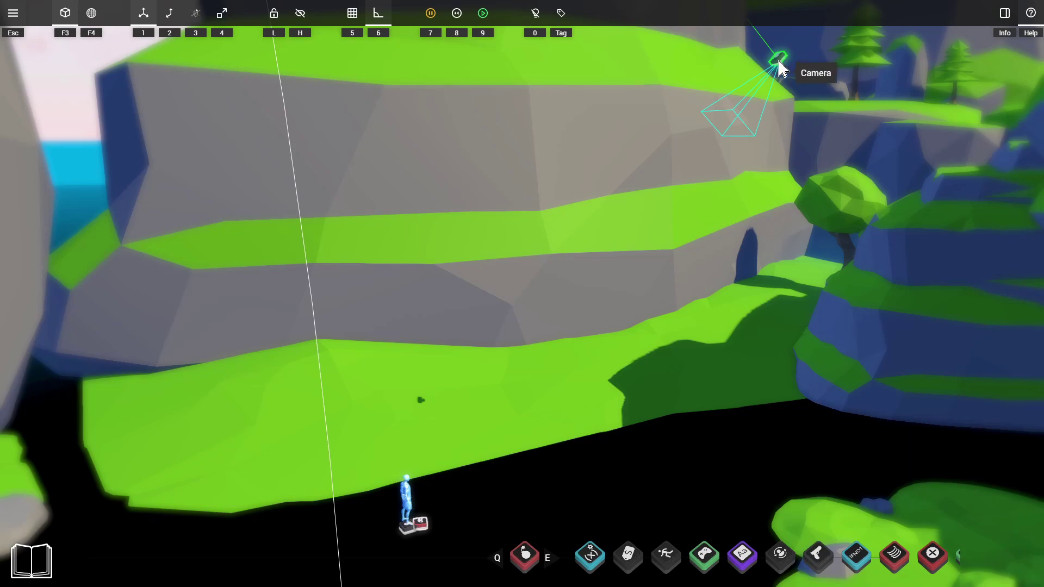
# - Connect the Camera to the Seeker at the base of the Spawn Point
pyautogui.moveTo(779, 59); pyautogui.dragTo(421, 523)
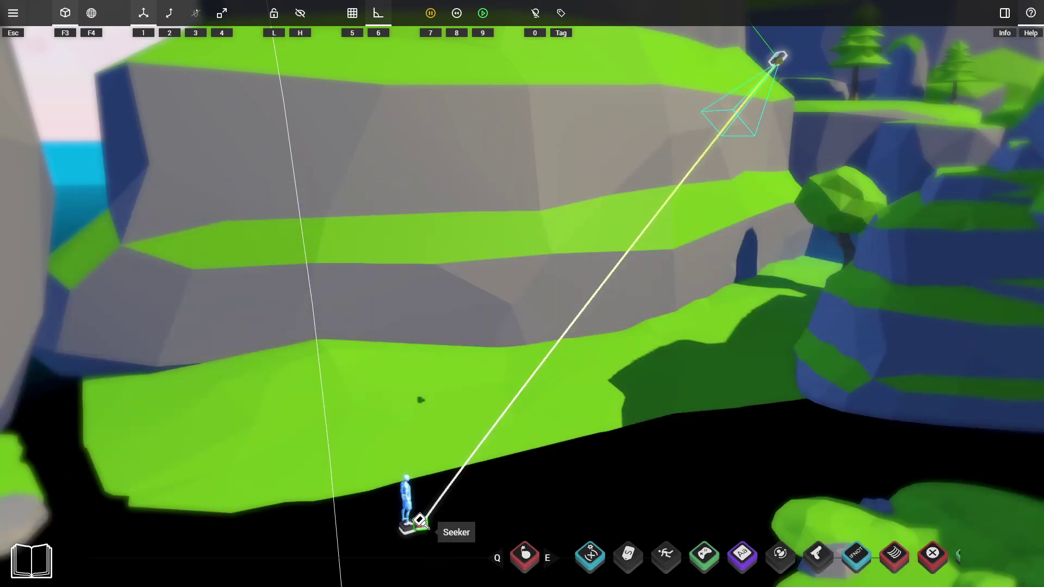
# - Playtest the level, running the player in all directions across the black ground and grassy islands to check how the Seeker-driven camera follows
pyautogui.press('9')
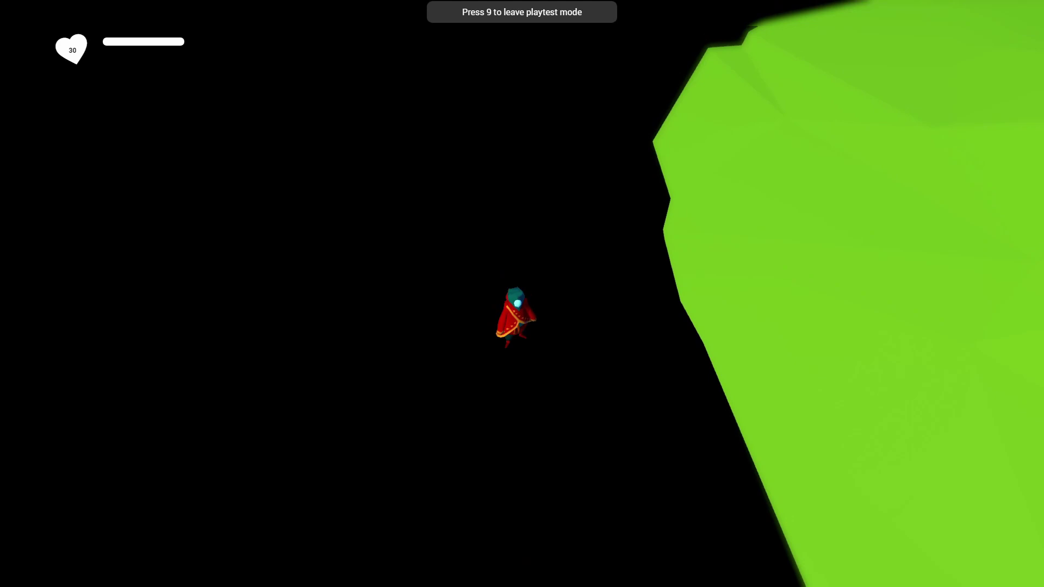
pyautogui.press('d')
pyautogui.press('s')
pyautogui.press('a')
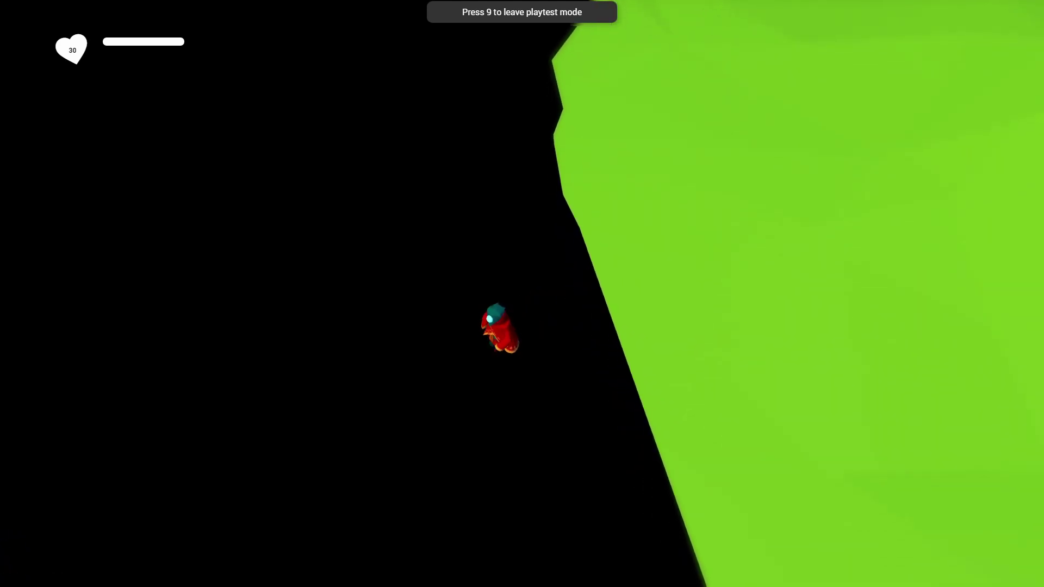
pyautogui.press('w')
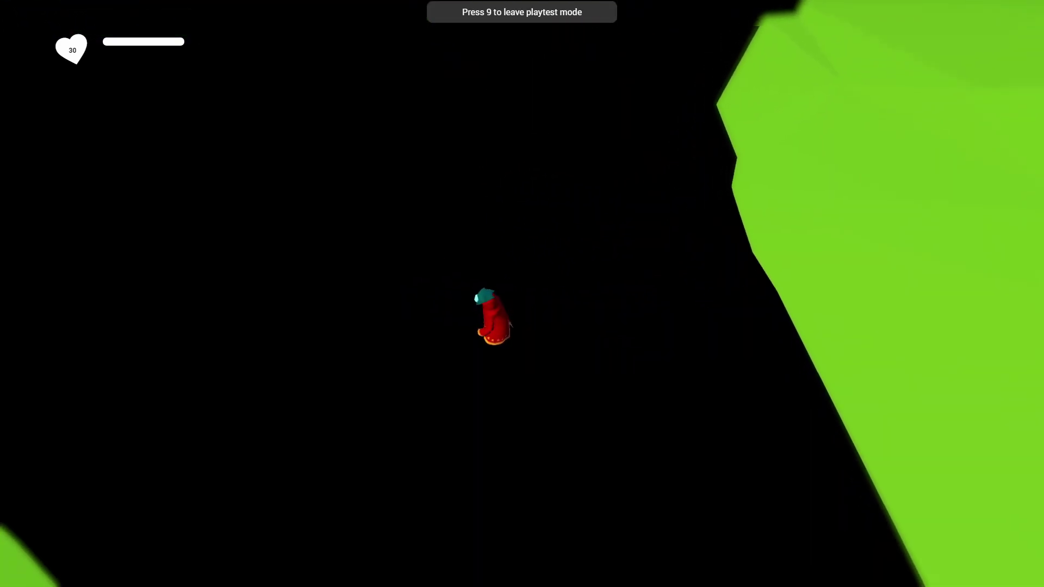
pyautogui.press('w')
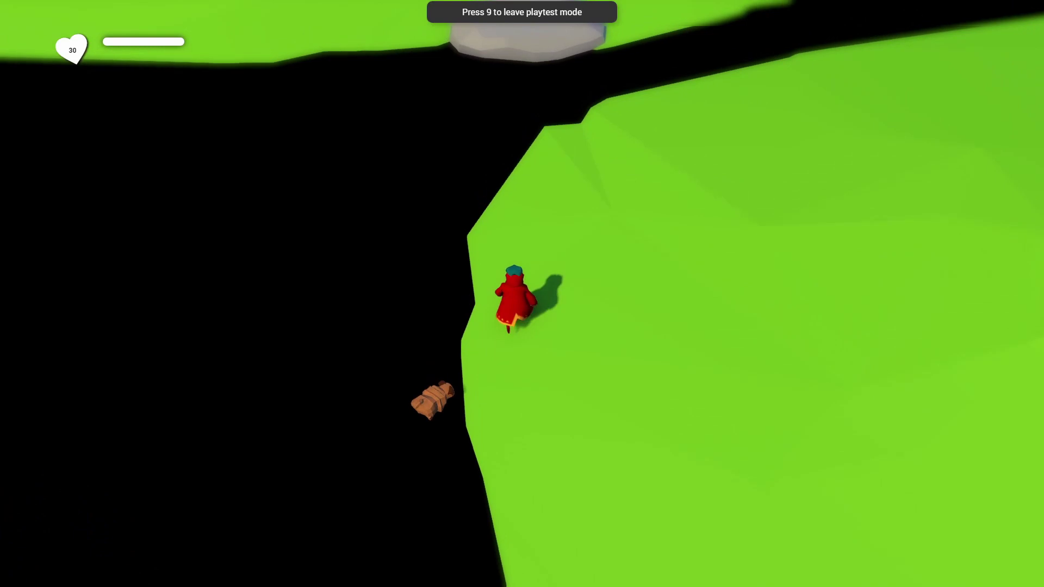
pyautogui.press('a')
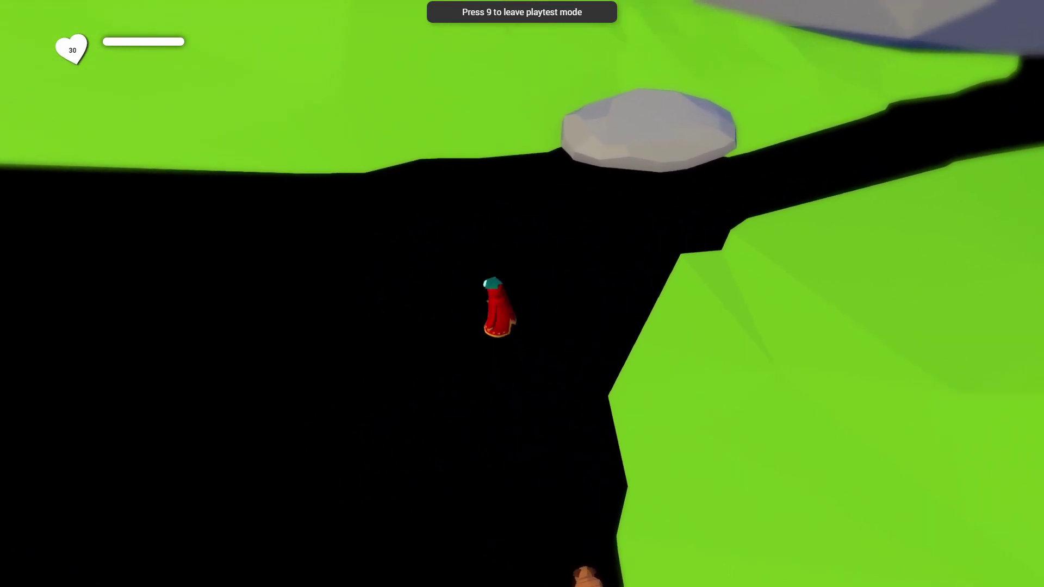
pyautogui.press('s')
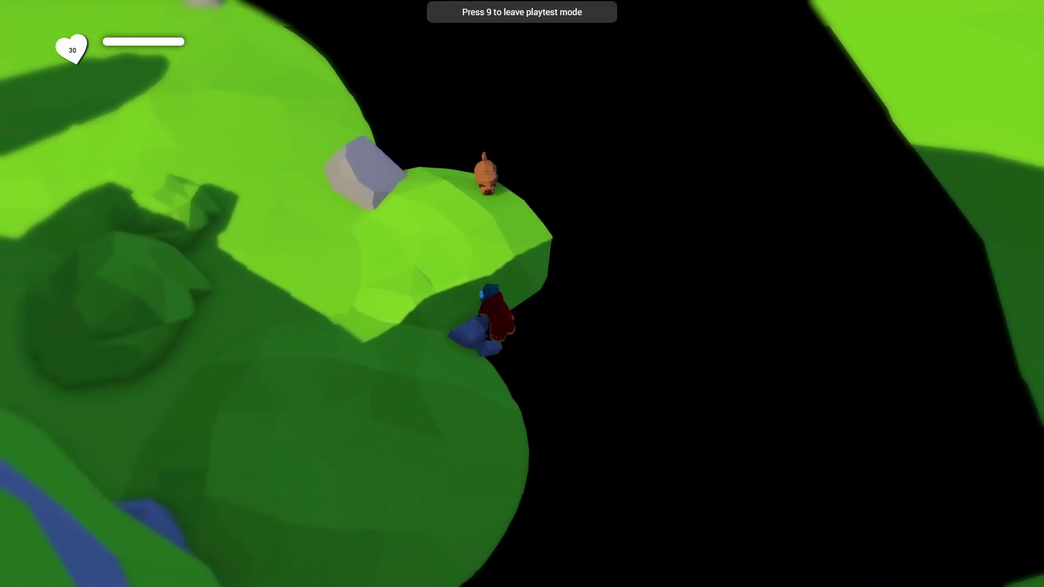
pyautogui.press('a')
pyautogui.press('w')
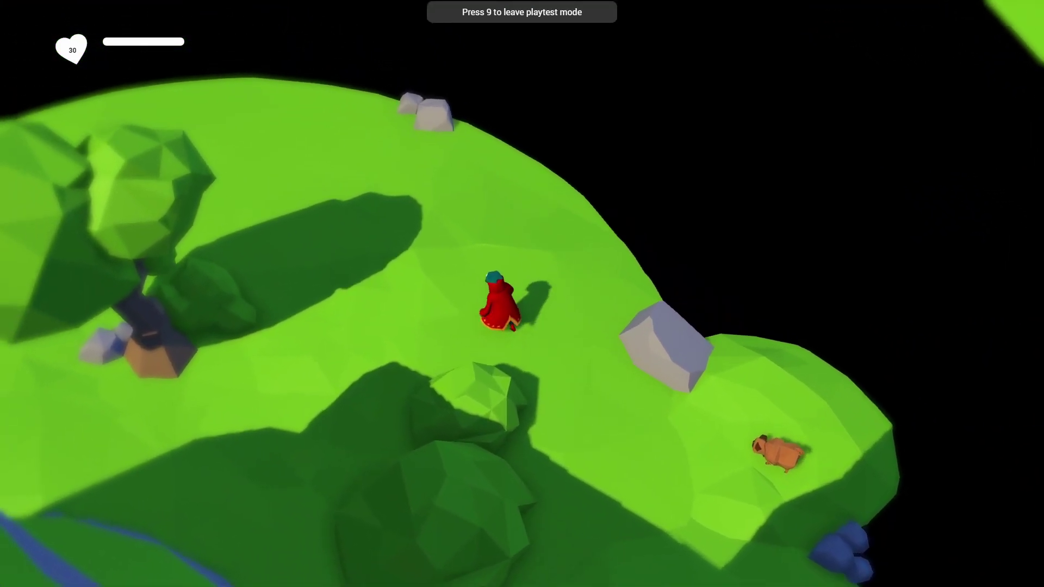
pyautogui.press('d')
pyautogui.press('a')
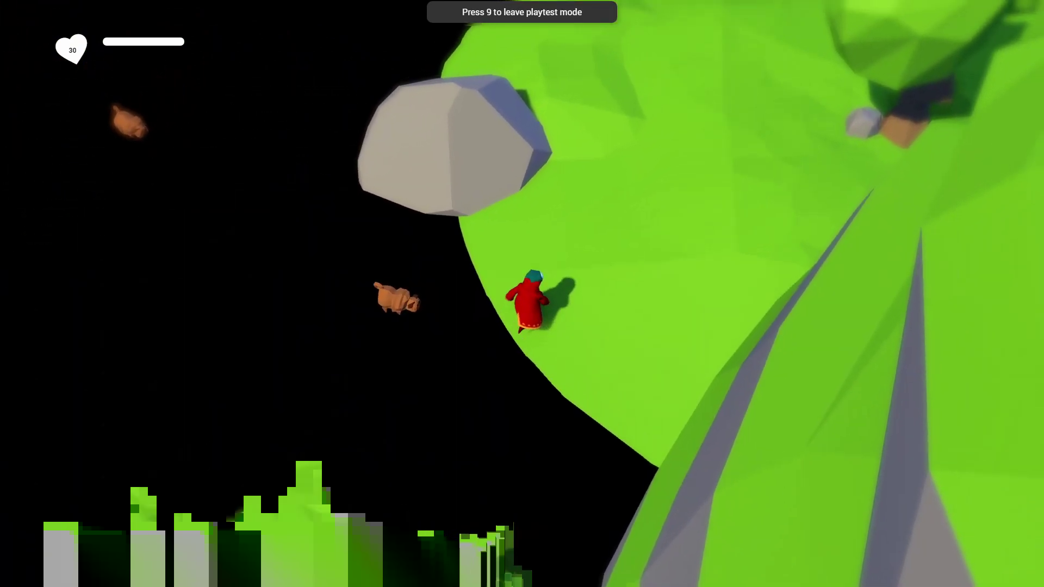
pyautogui.press('w')
pyautogui.press('d')
pyautogui.press('w')
pyautogui.press('d')
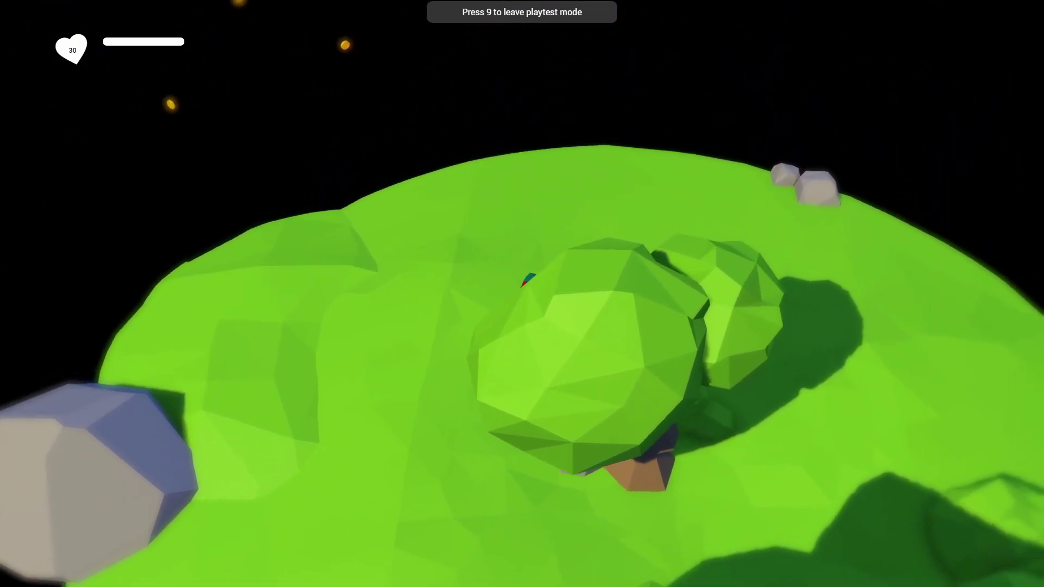